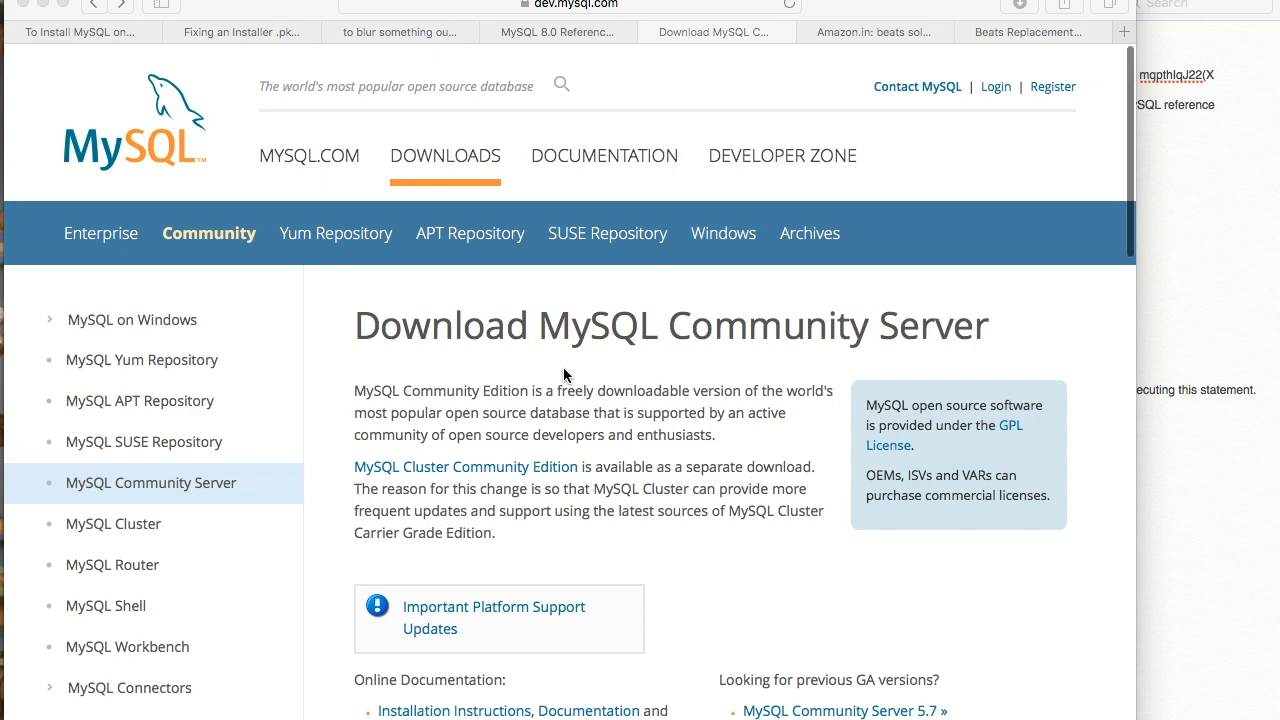
- Check this Mac's macOS version in the About This Mac overview
scroll(563, 369, "down", 1)
scroll(563, 369, "up", 1)
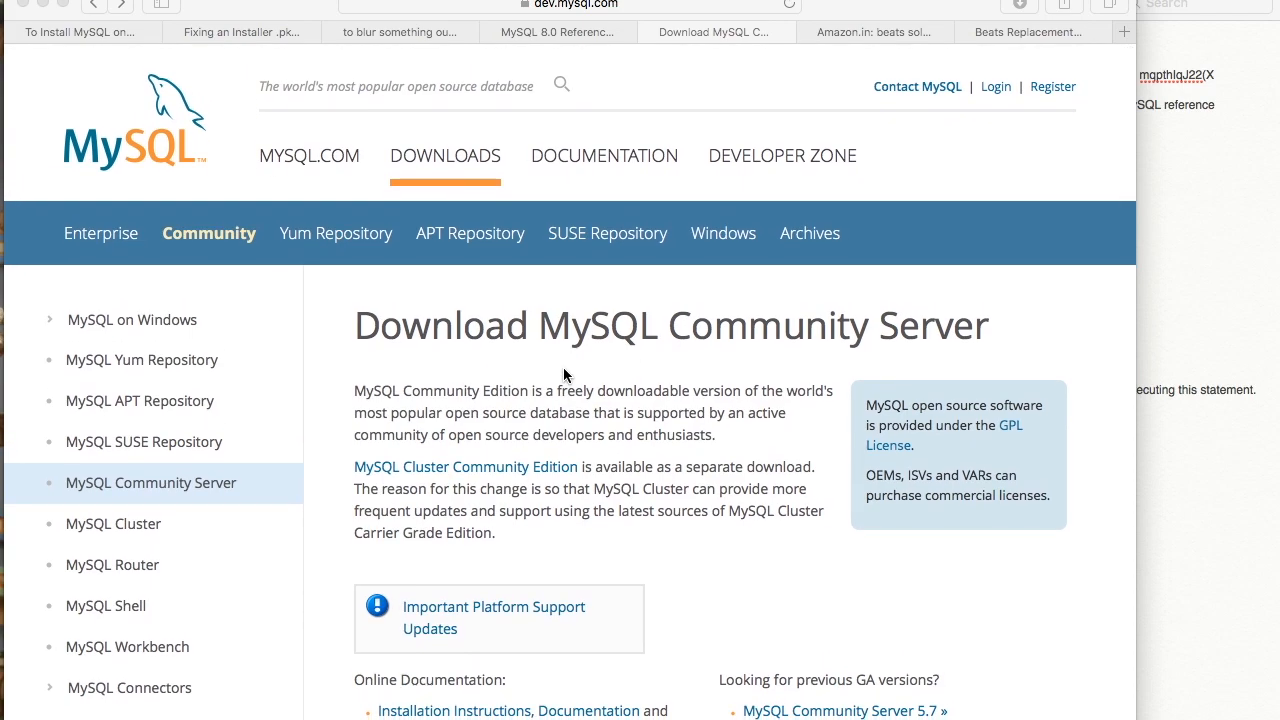
left_click(52, 2)
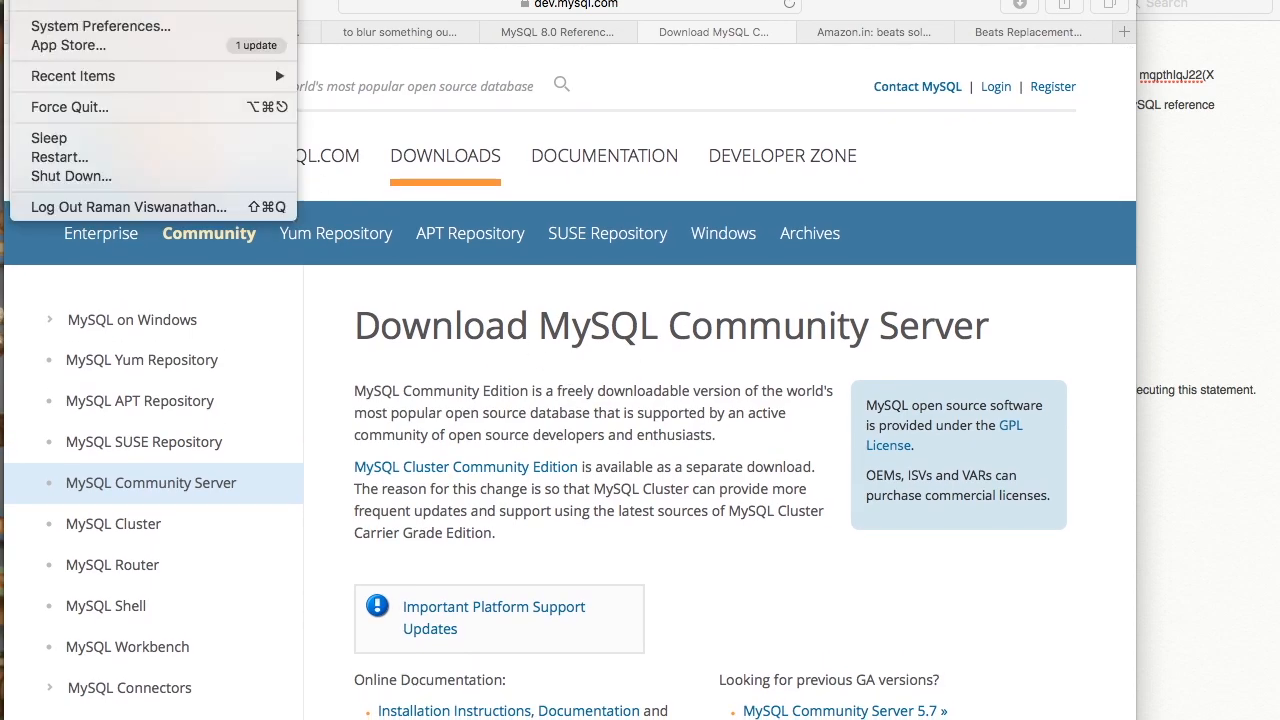
left_click(52, 2)
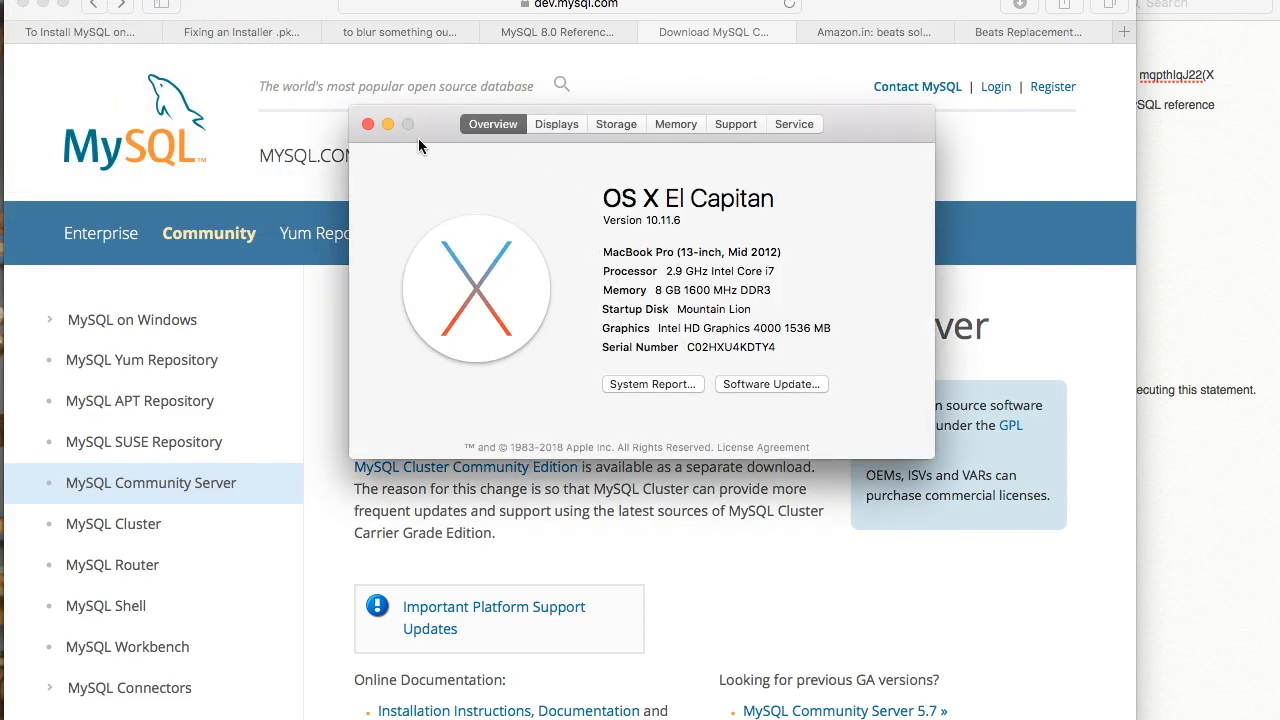
left_click(367, 124)
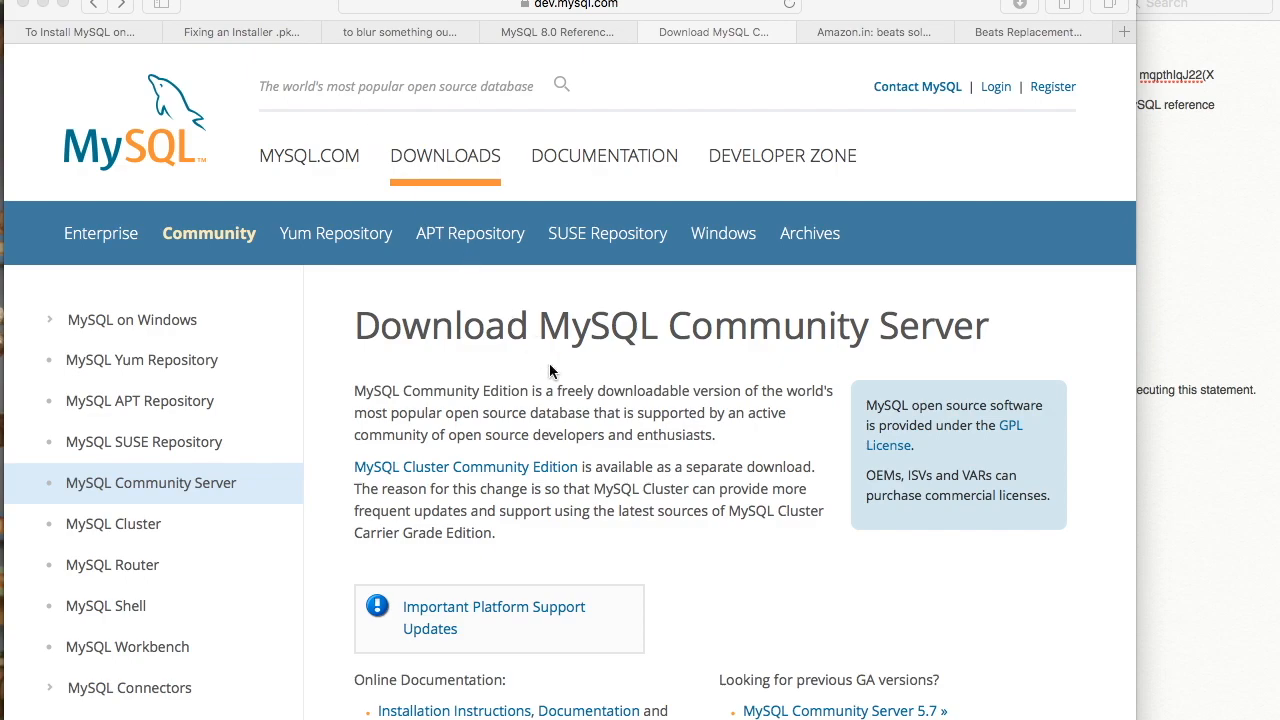
- Find and open the 'MySQL Community Server 5.7' link on the MySQL downloads page
scroll(549, 371, "down", 5)
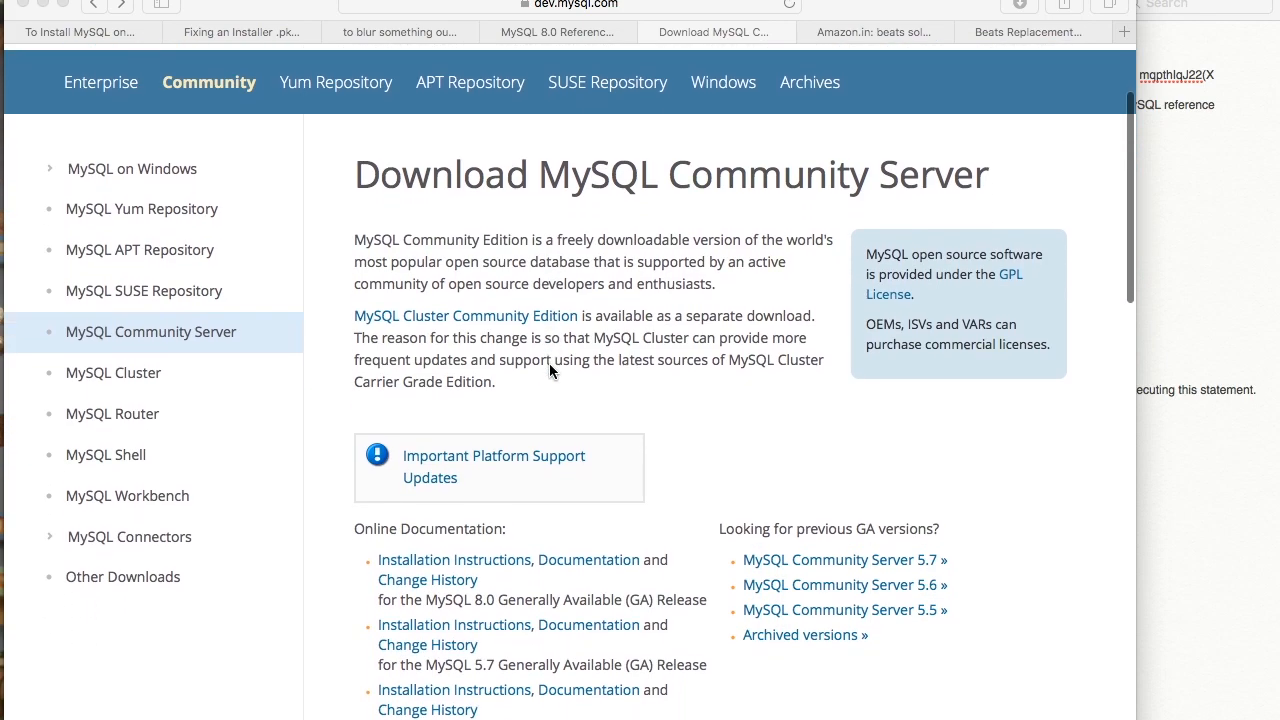
scroll(549, 371, "down", 1)
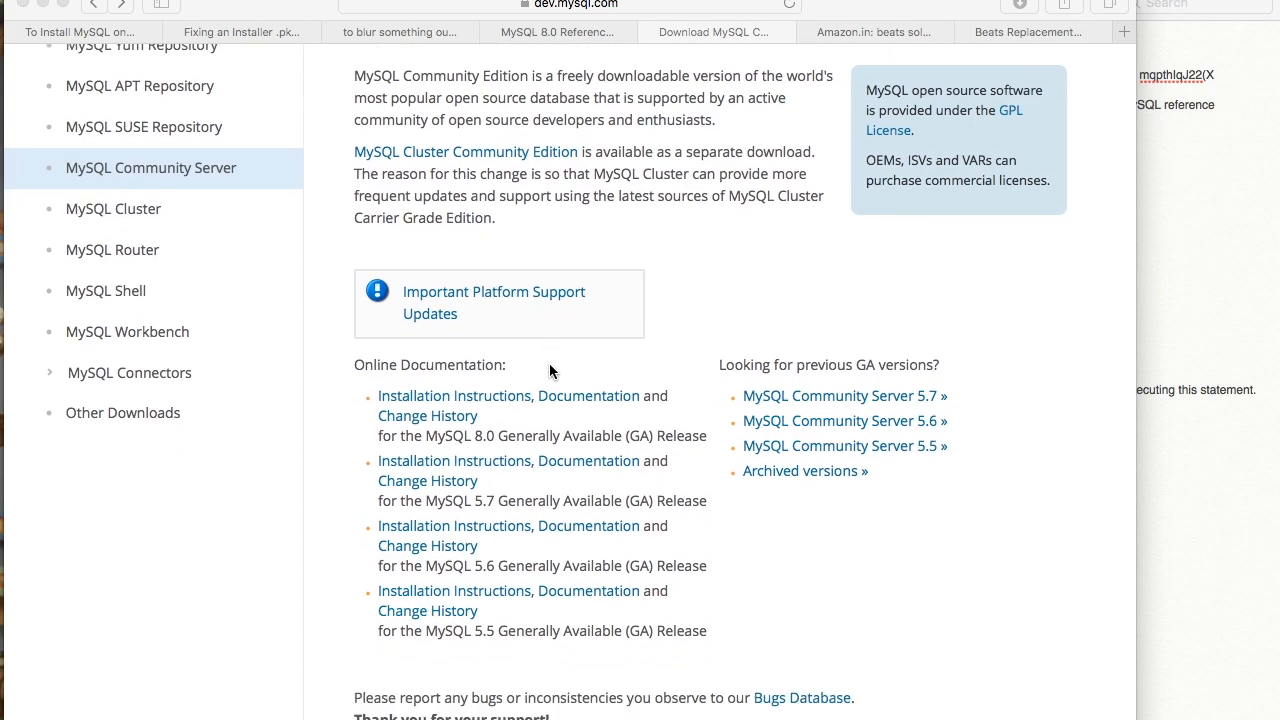
scroll(568, 361, "up", 5)
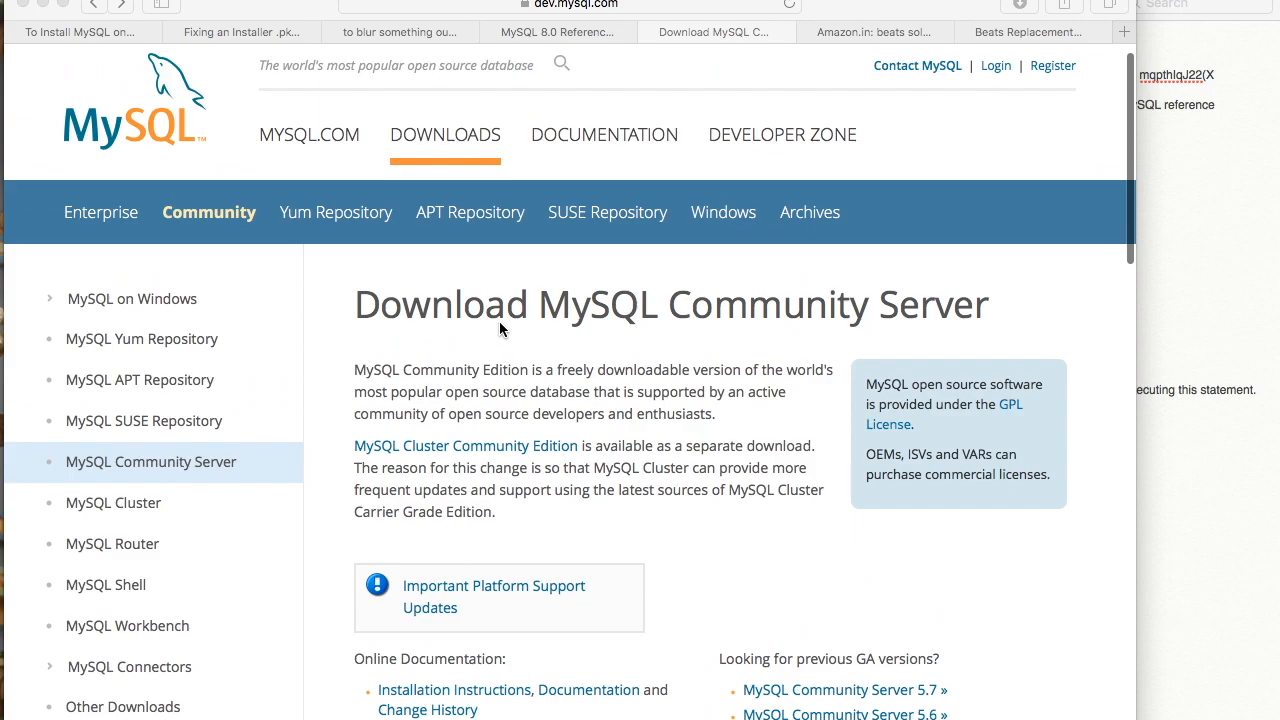
scroll(635, 343, "down", 5)
scroll(635, 343, "down", 8)
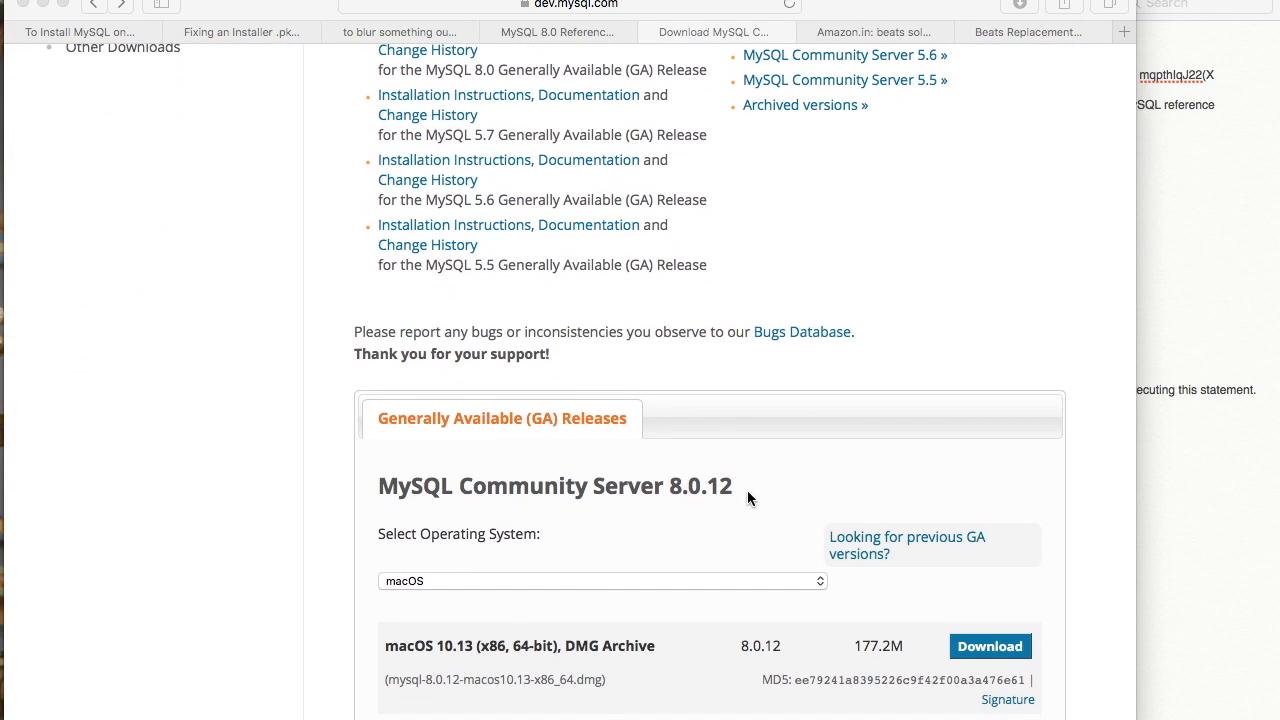
scroll(747, 498, "down", 3)
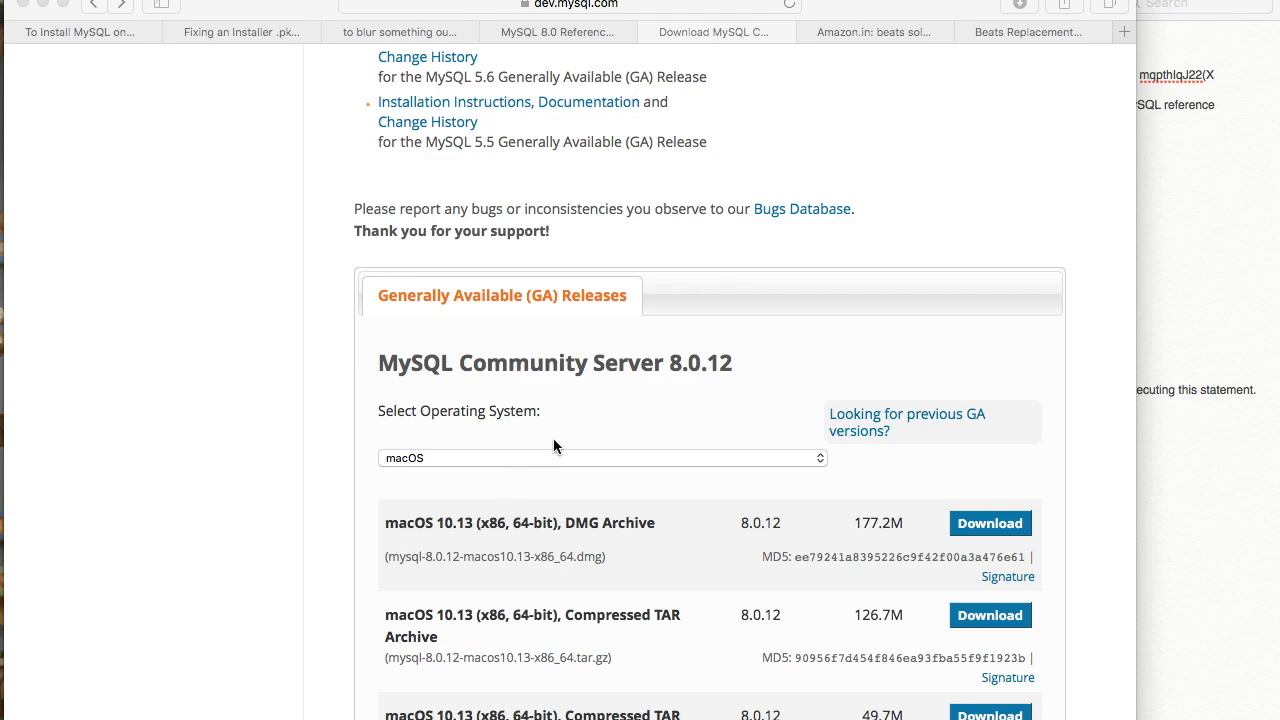
scroll(553, 446, "up", 10)
scroll(650, 524, "down", 2)
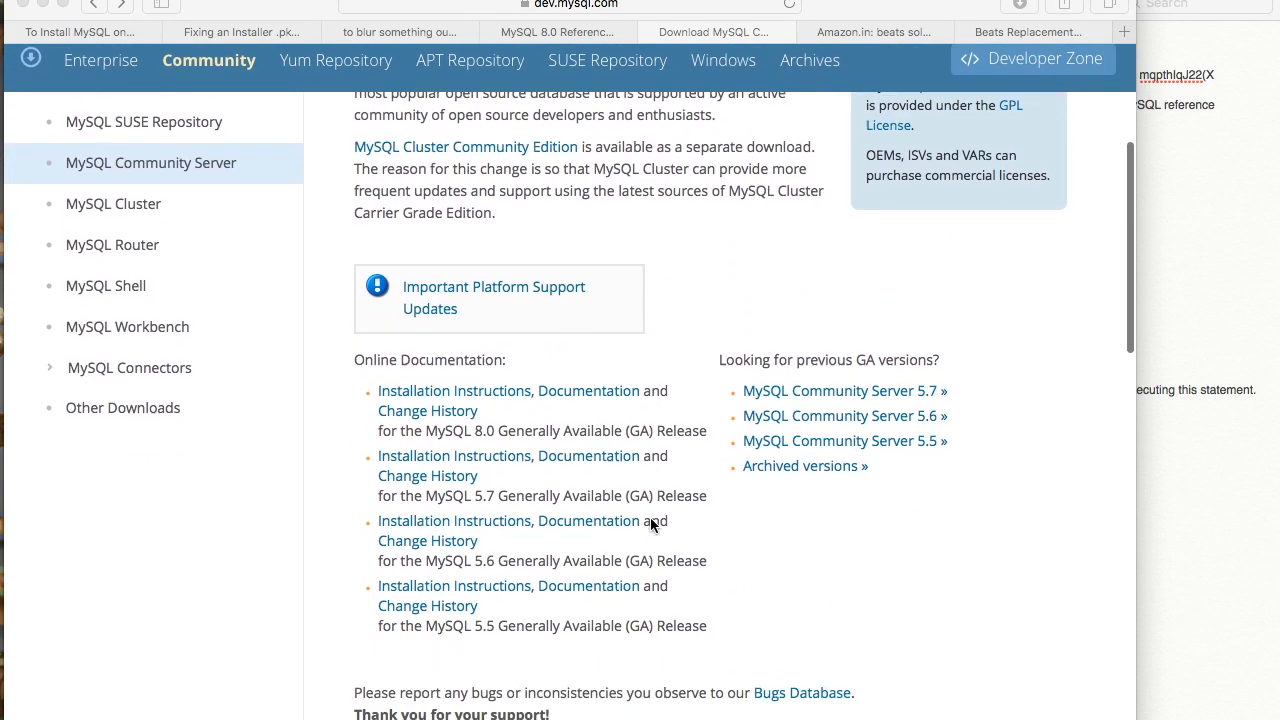
scroll(650, 524, "down", 1)
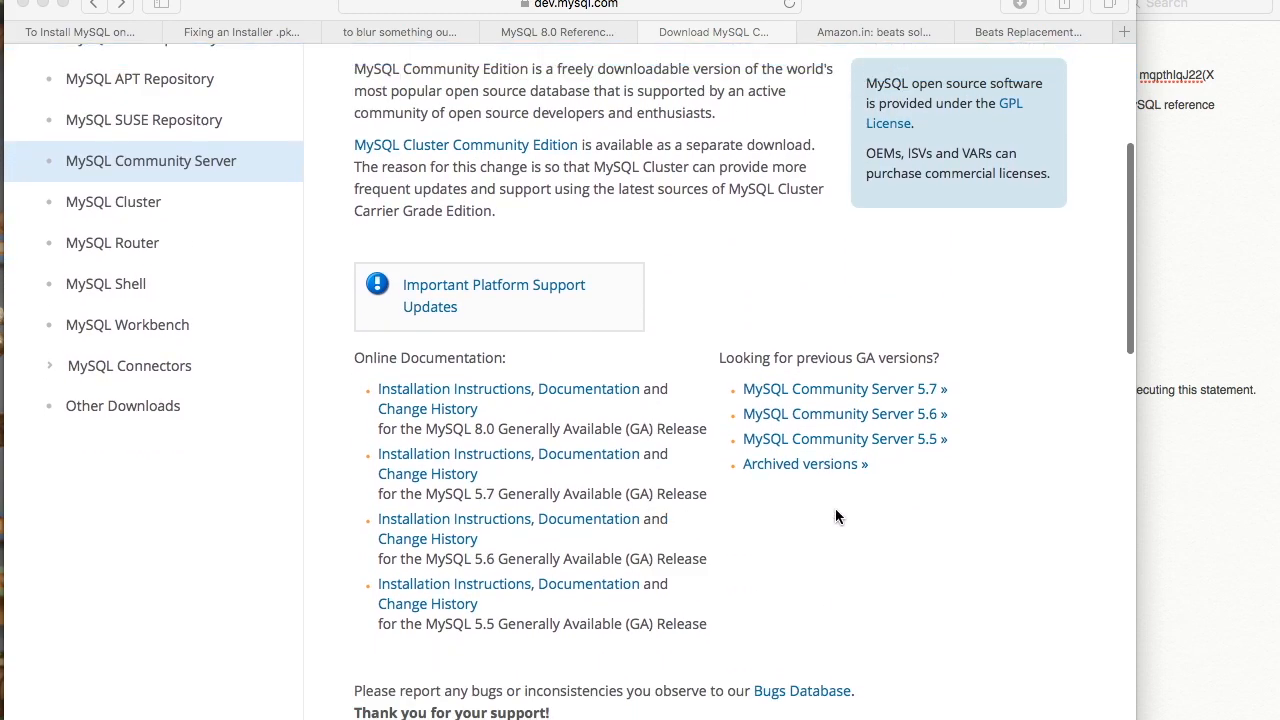
left_click(854, 391)
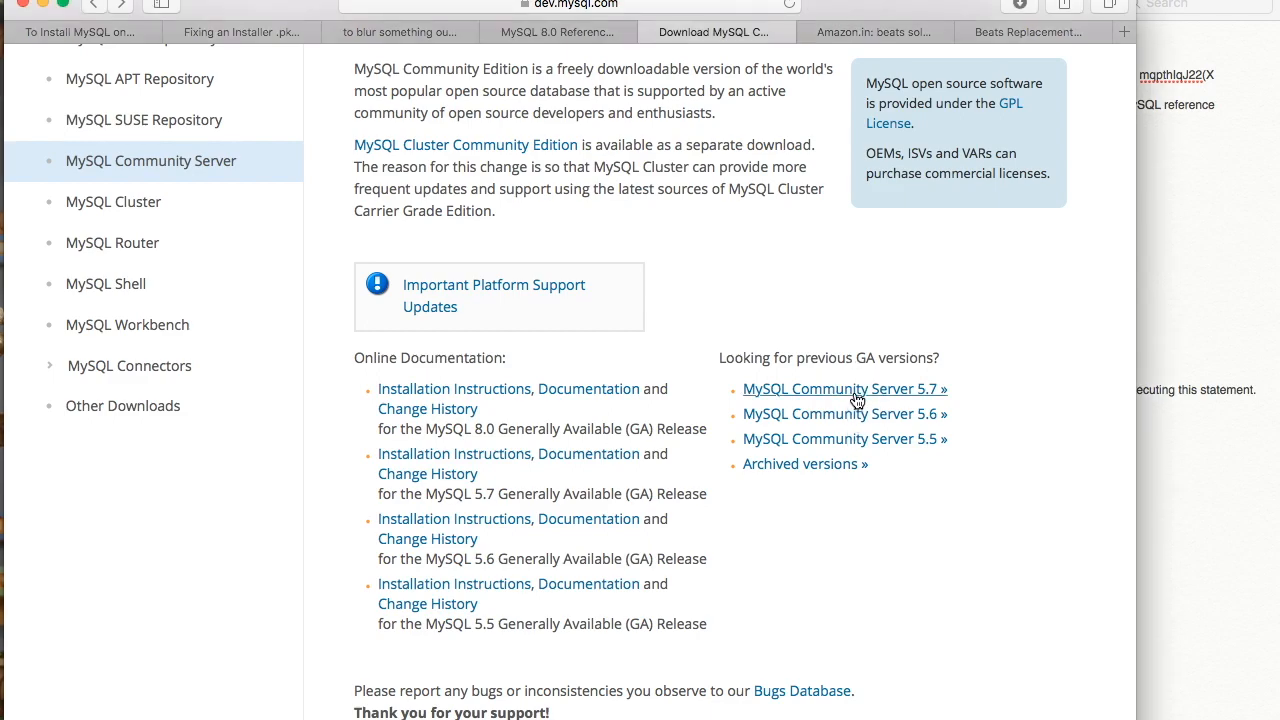
left_click(854, 391)
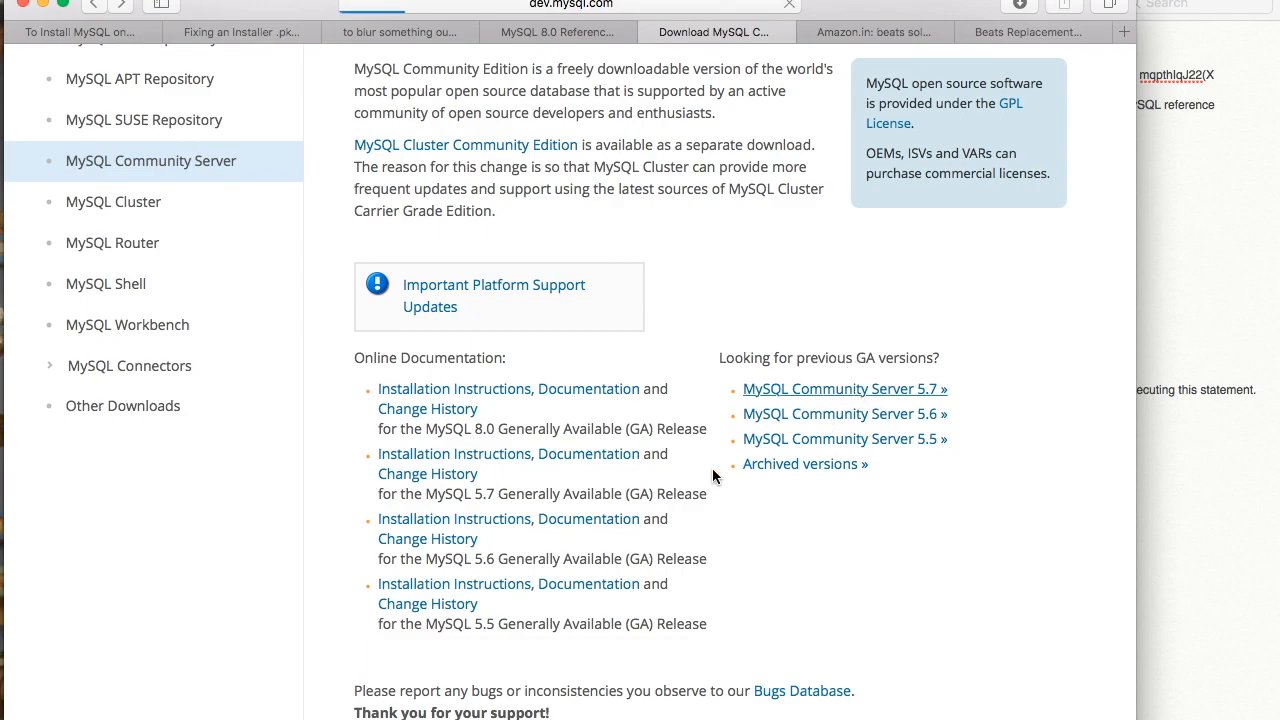
scroll(712, 470, "down", 2)
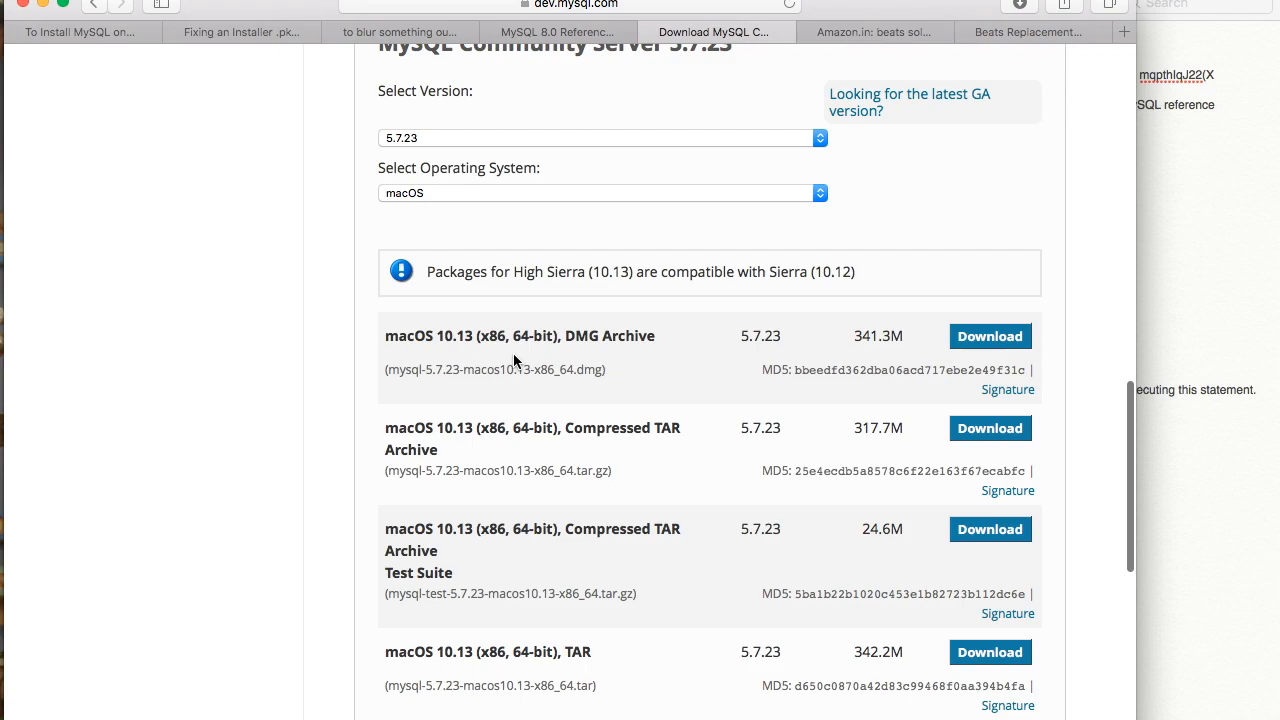
scroll(513, 360, "up", 3)
scroll(513, 360, "up", 4)
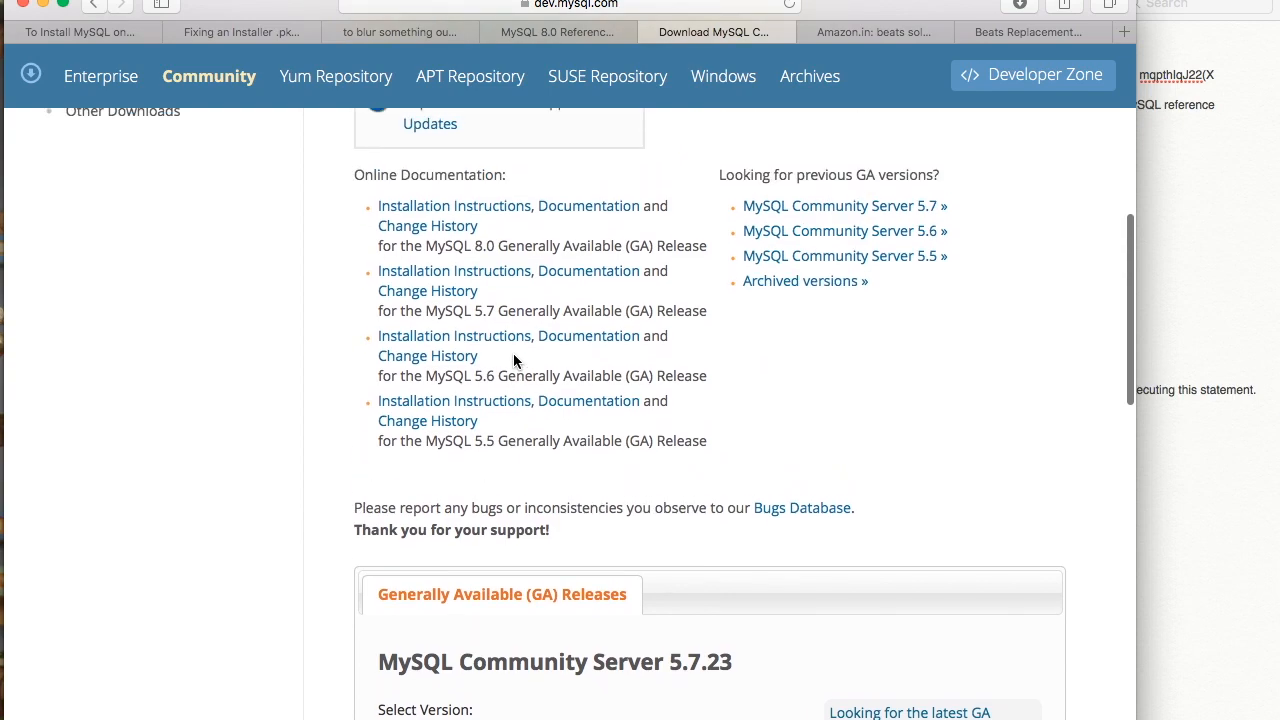
- Go to the archived versions page for MySQL Community Server
left_click(796, 282)
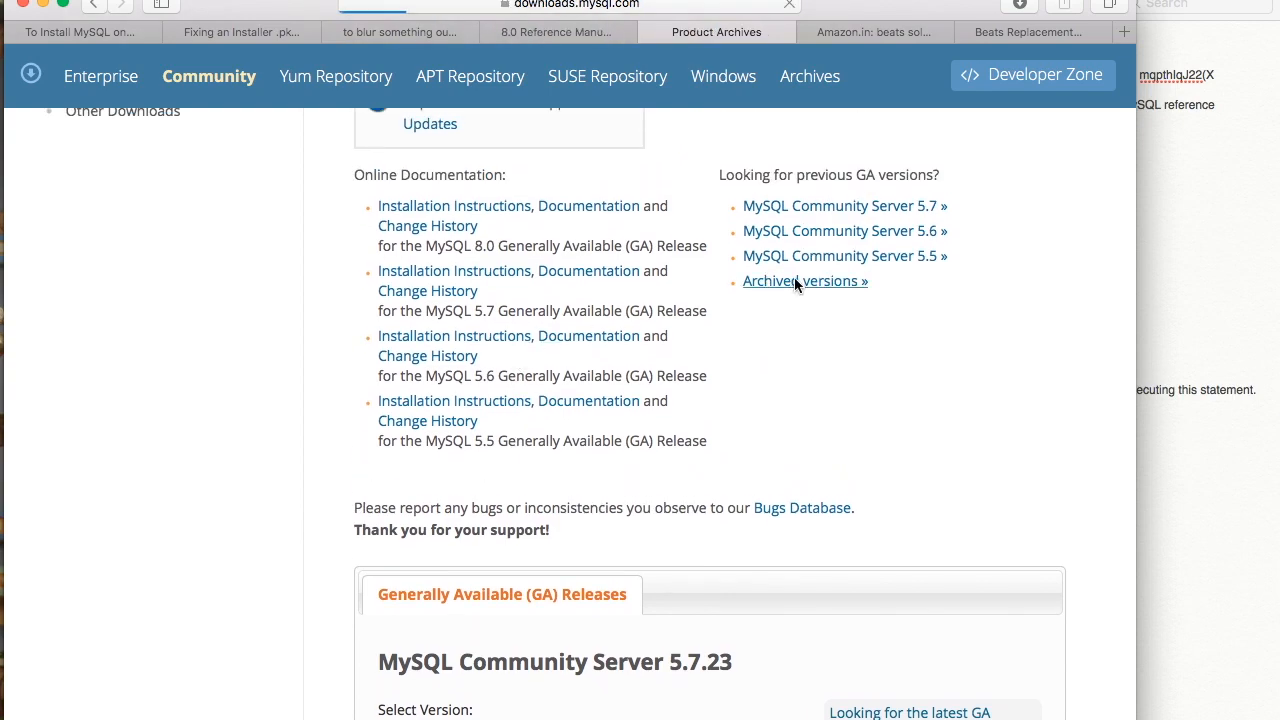
scroll(742, 437, "down", 2)
scroll(742, 437, "down", 3)
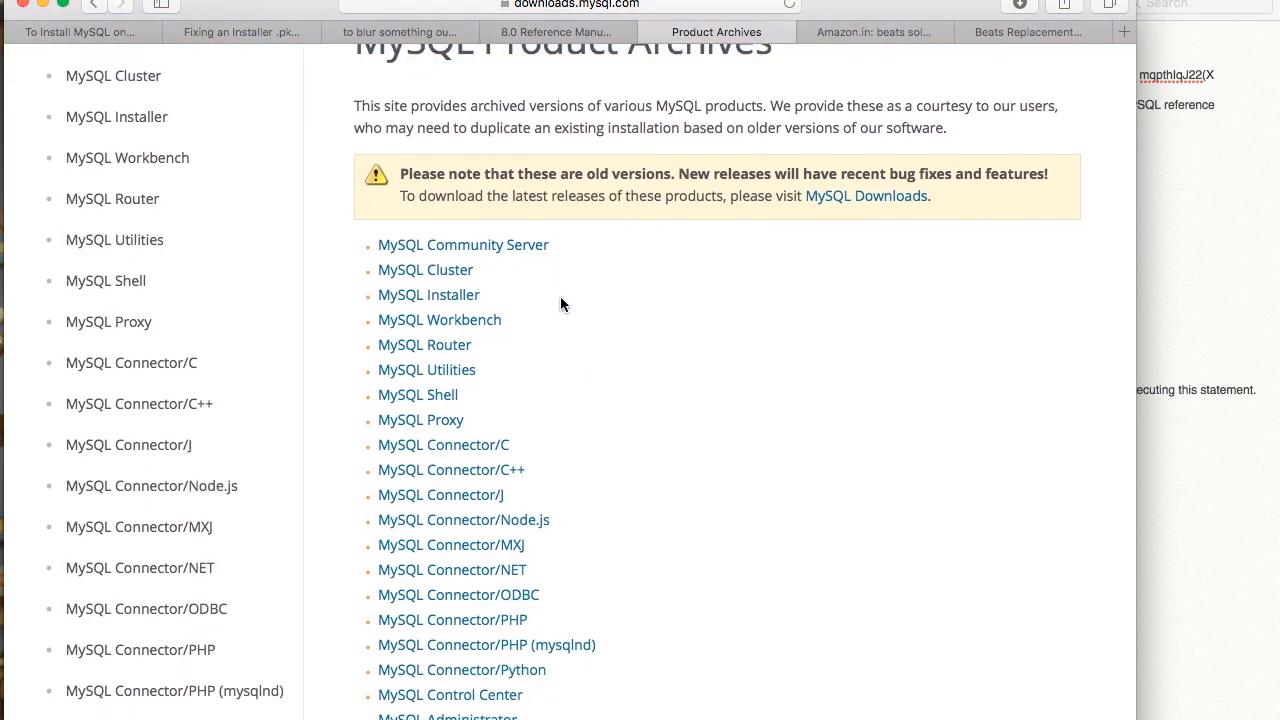
left_click(509, 250)
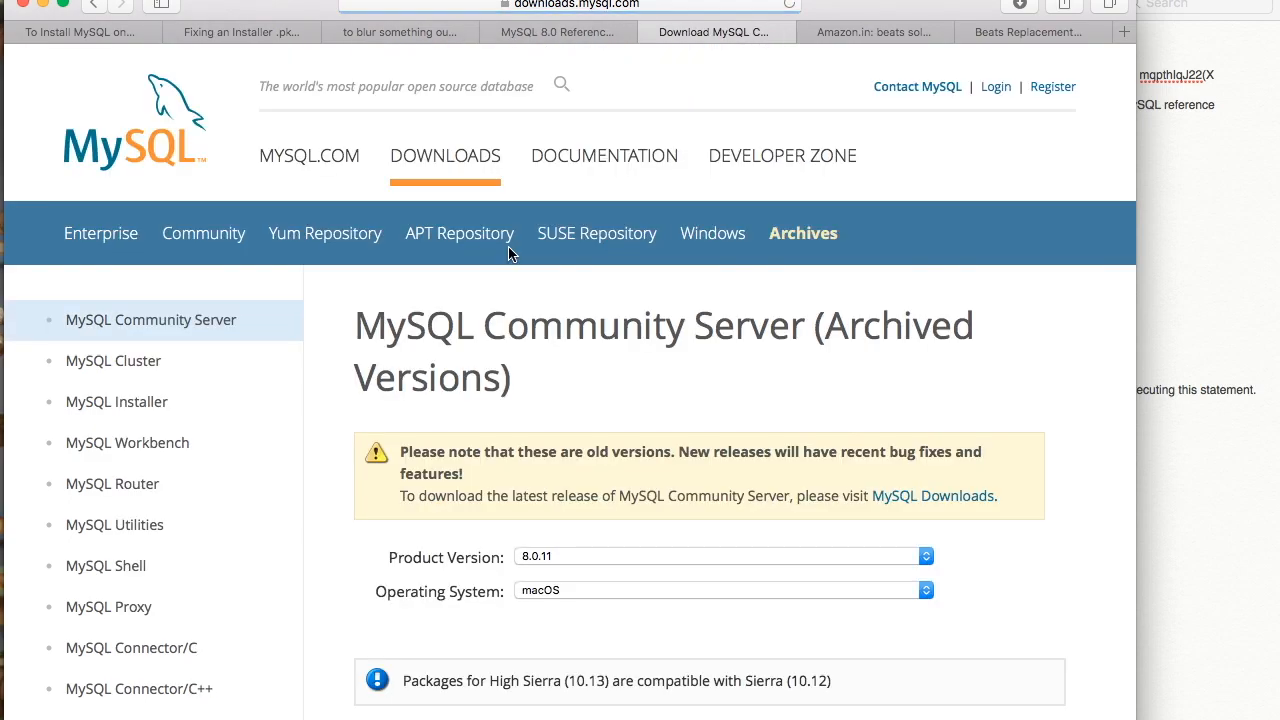
scroll(670, 468, "down", 5)
scroll(670, 476, "down", 1)
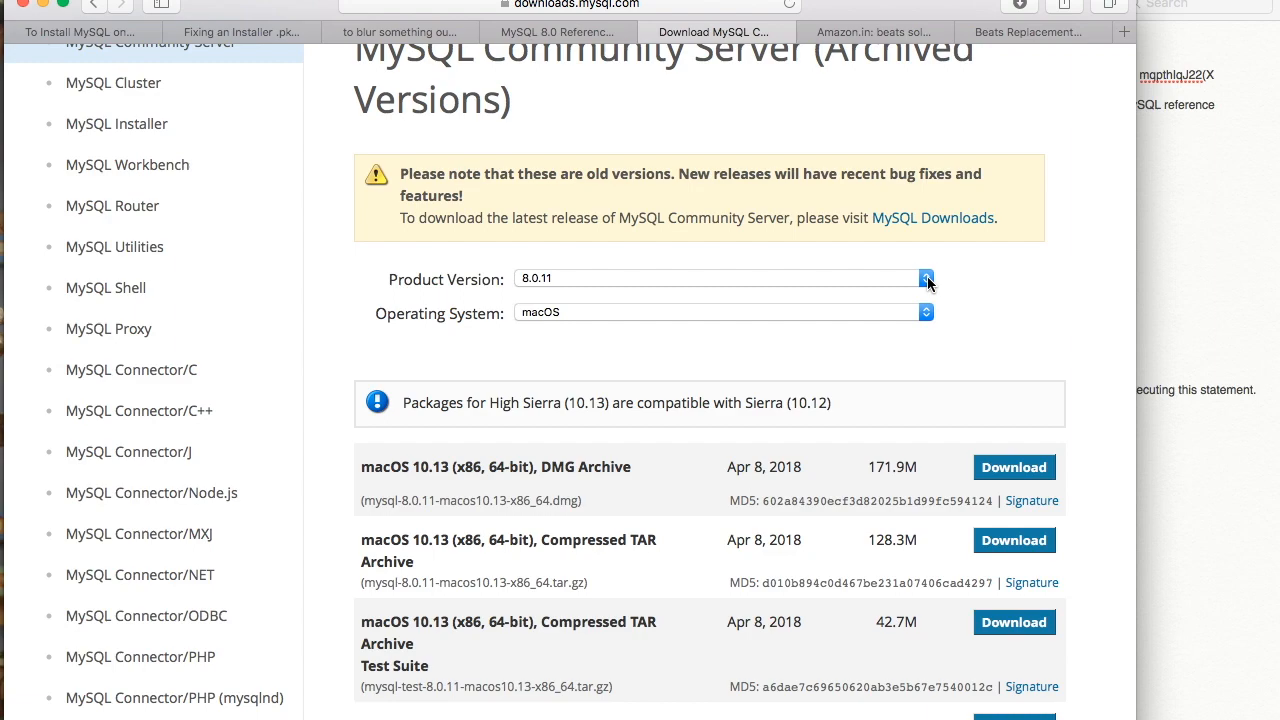
- Set the Product Version to 5.7.15, after first picking 5.7.10
left_click(722, 279)
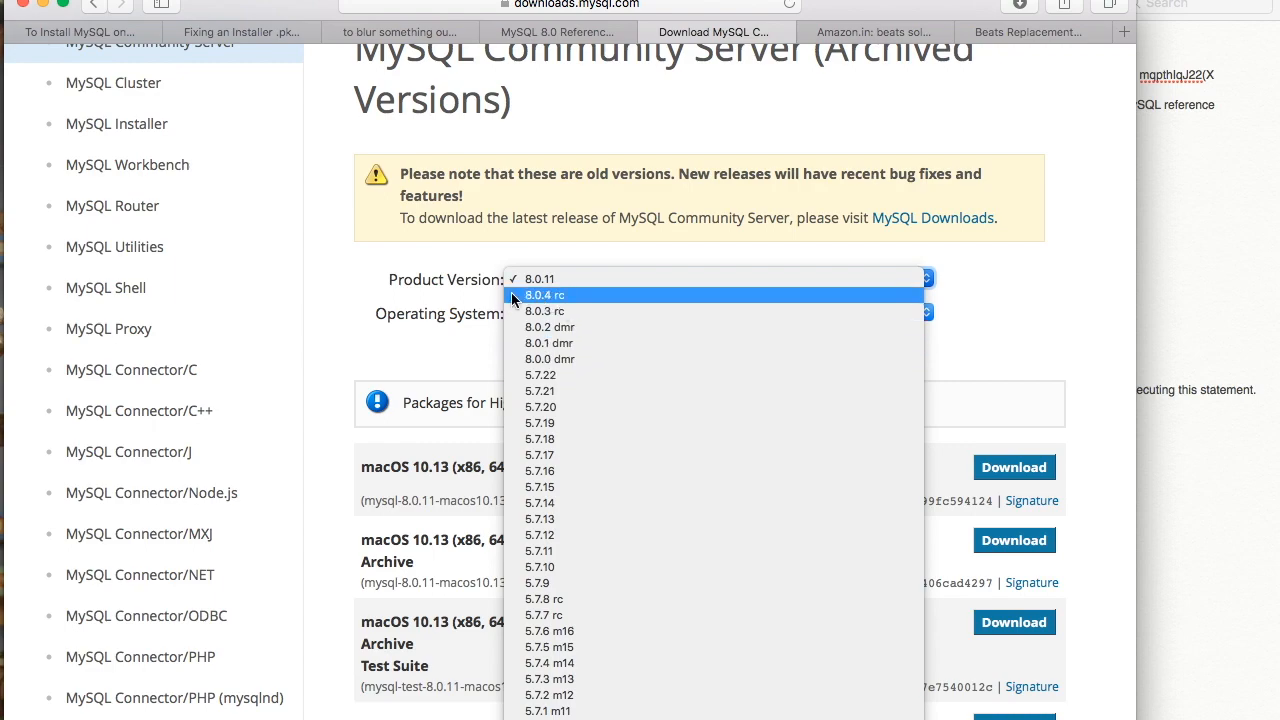
scroll(545, 568, "down", 3)
left_click(545, 569)
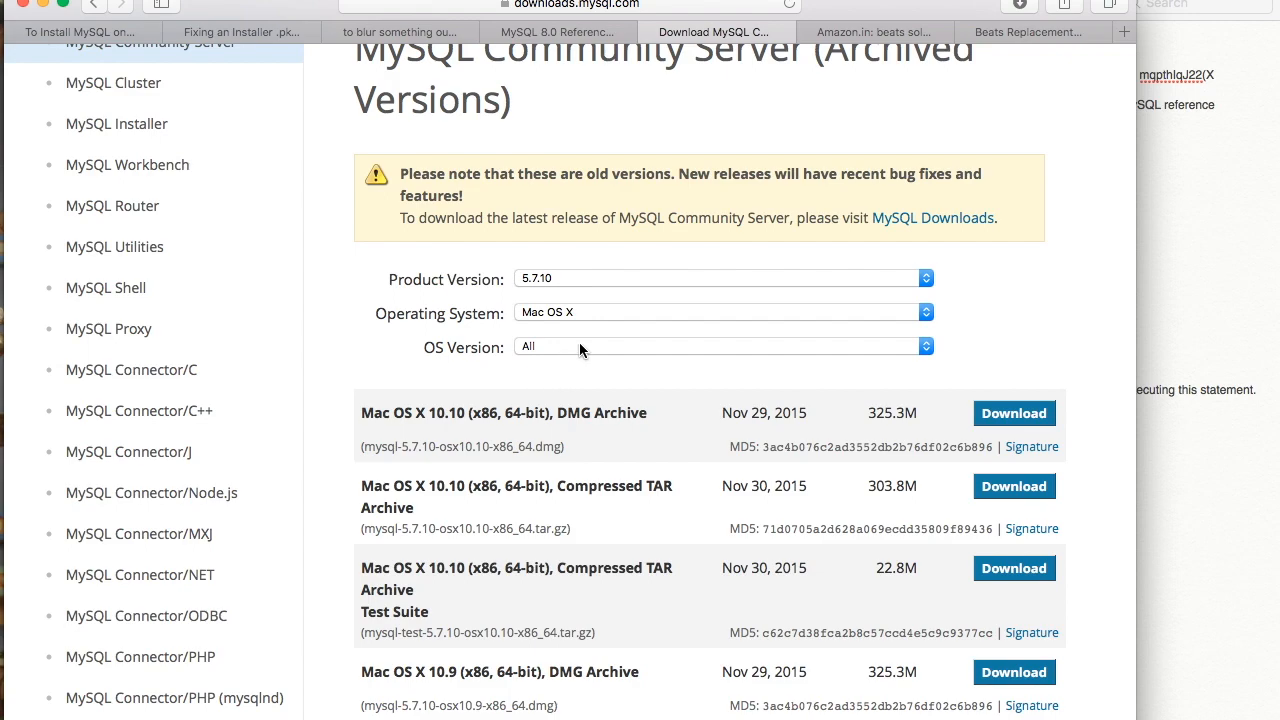
left_click(651, 280)
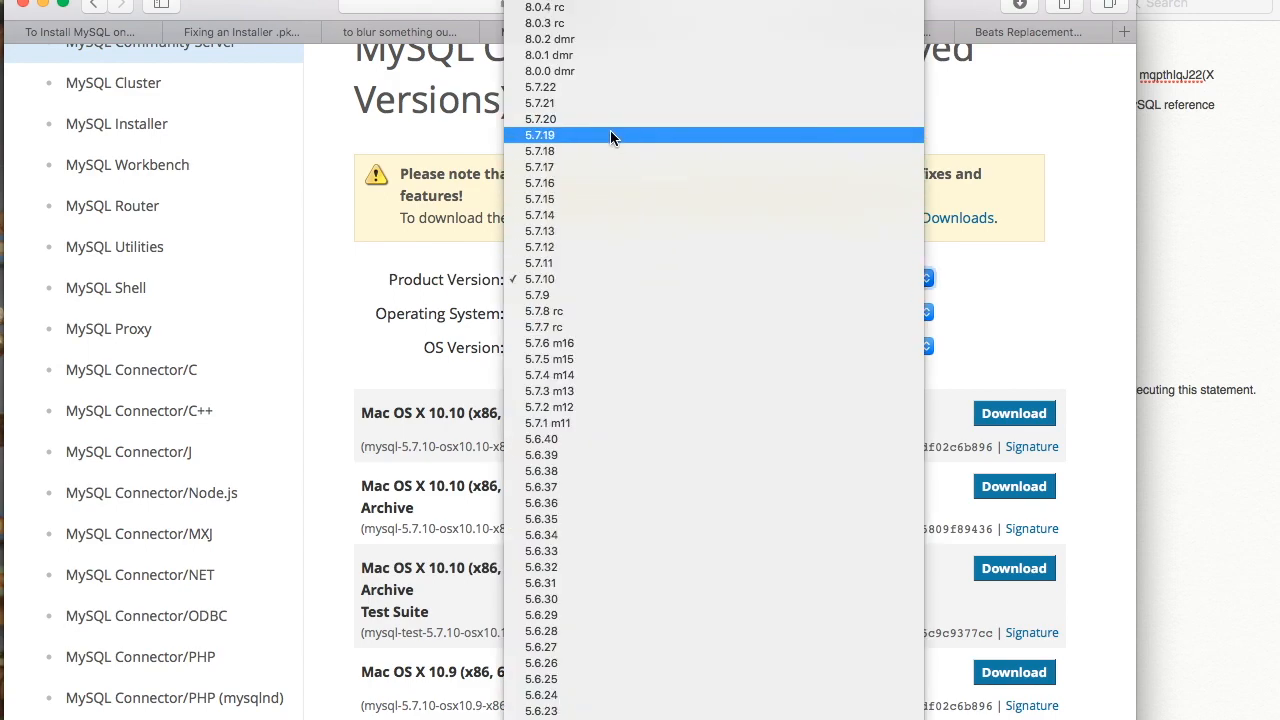
left_click(594, 198)
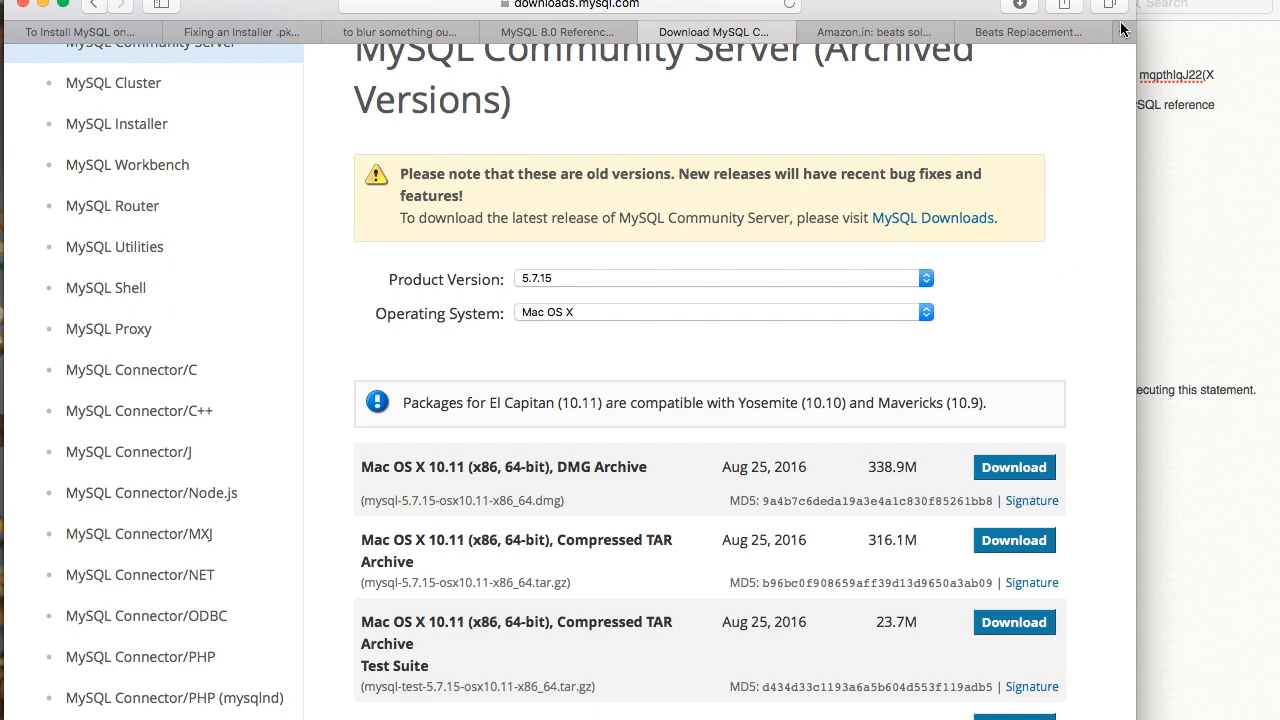
- Mount the downloaded mysql-5.7.12-osx10.11-x86_64.dmg from Finder and launch its .pkg installer
left_click(1018, 4)
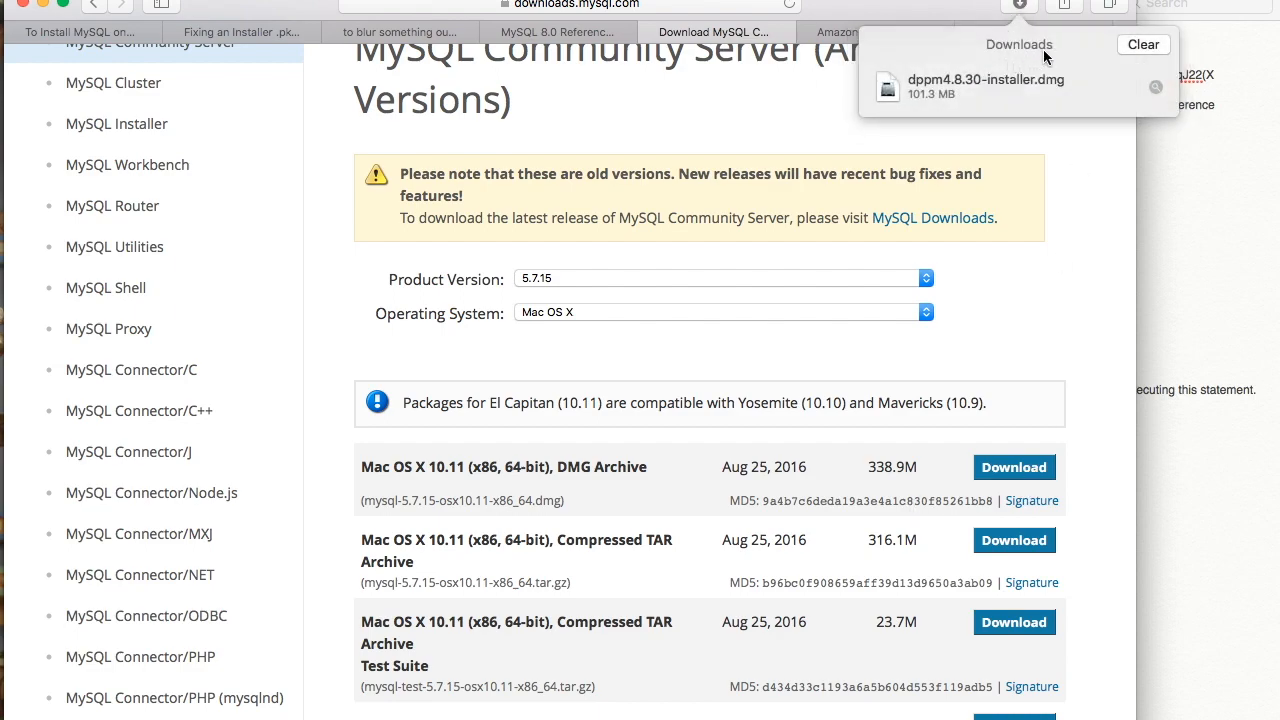
left_click(1157, 89)
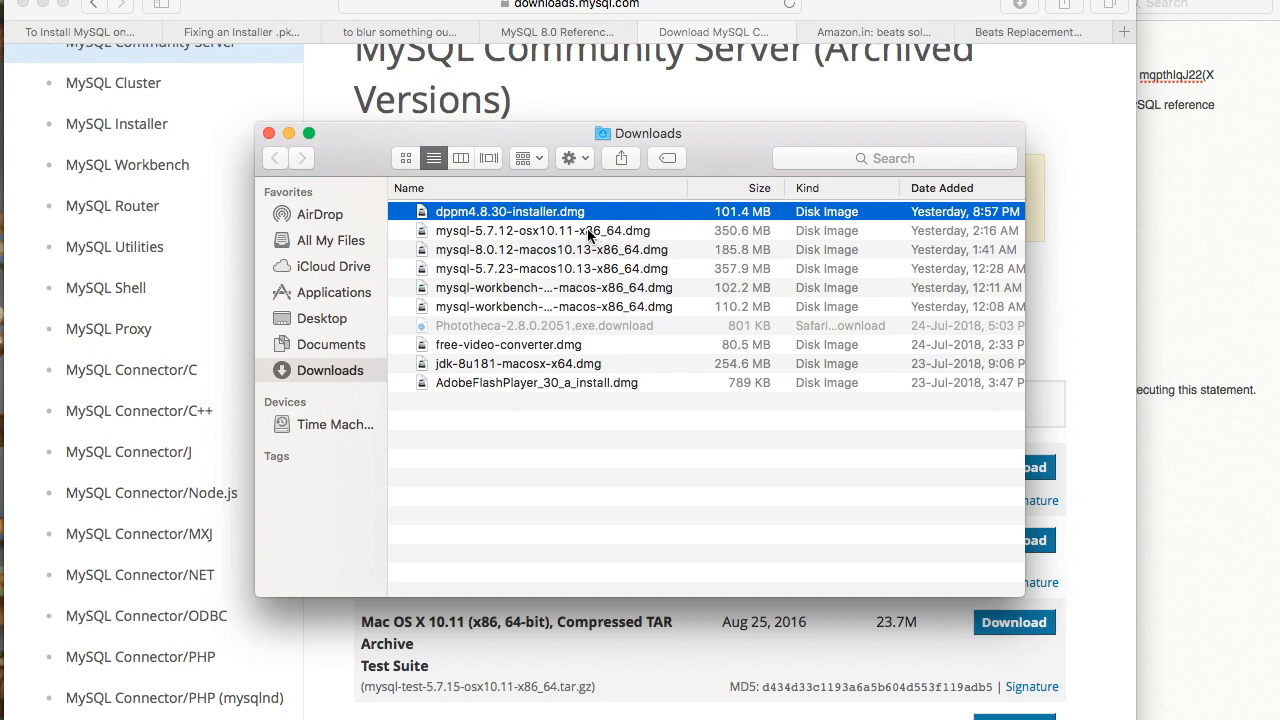
left_click(589, 232)
double_click(589, 232)
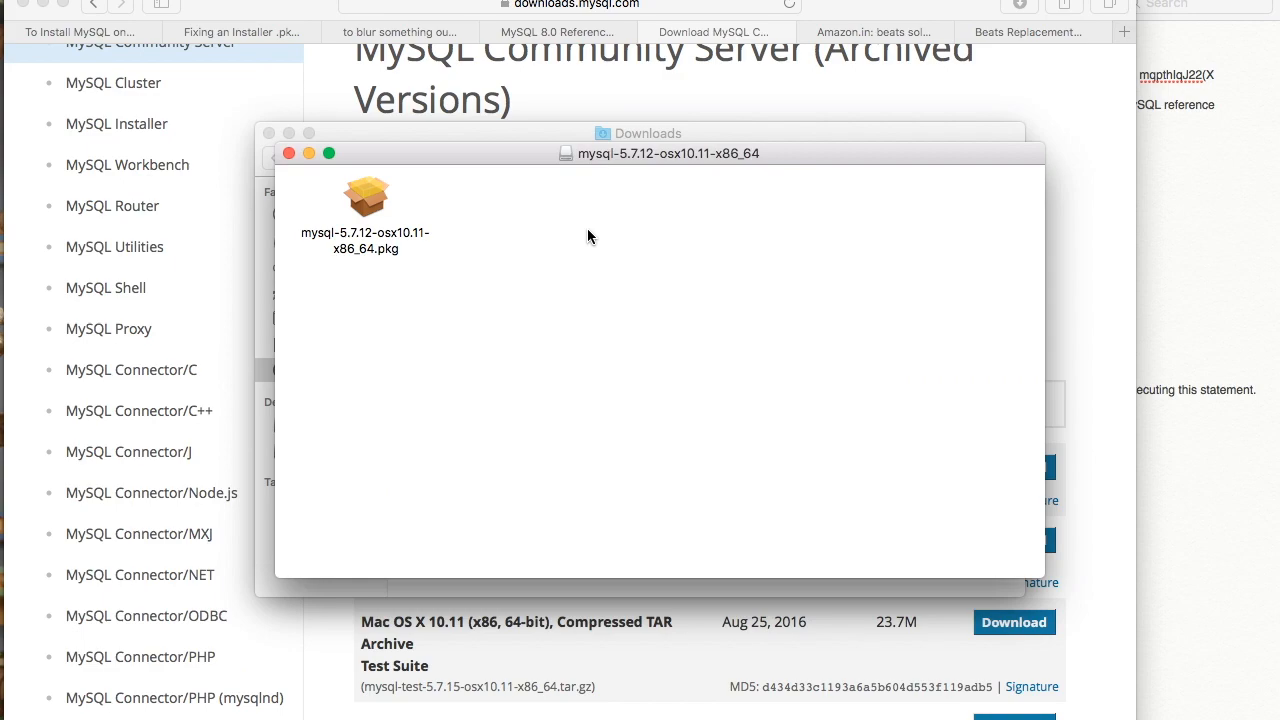
left_click(376, 203)
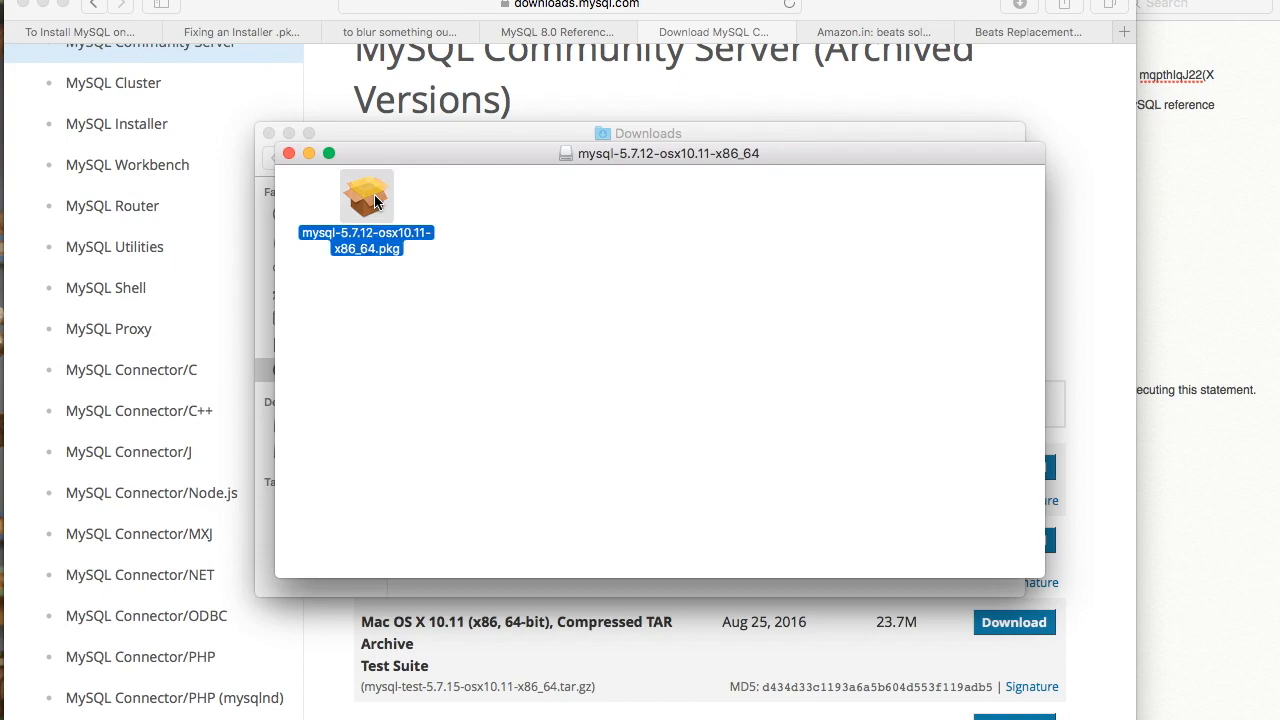
double_click(376, 203)
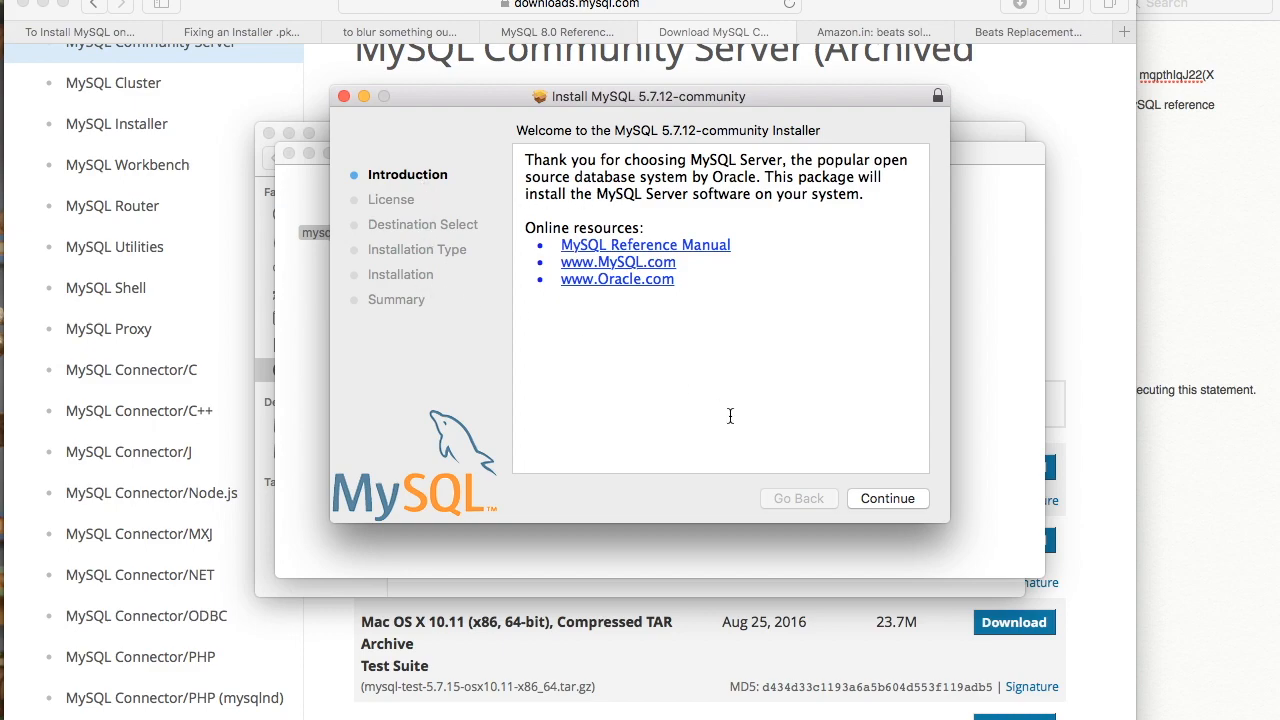
- Accept the license, install for all users, review the package selection, and start installing
left_click(884, 499)
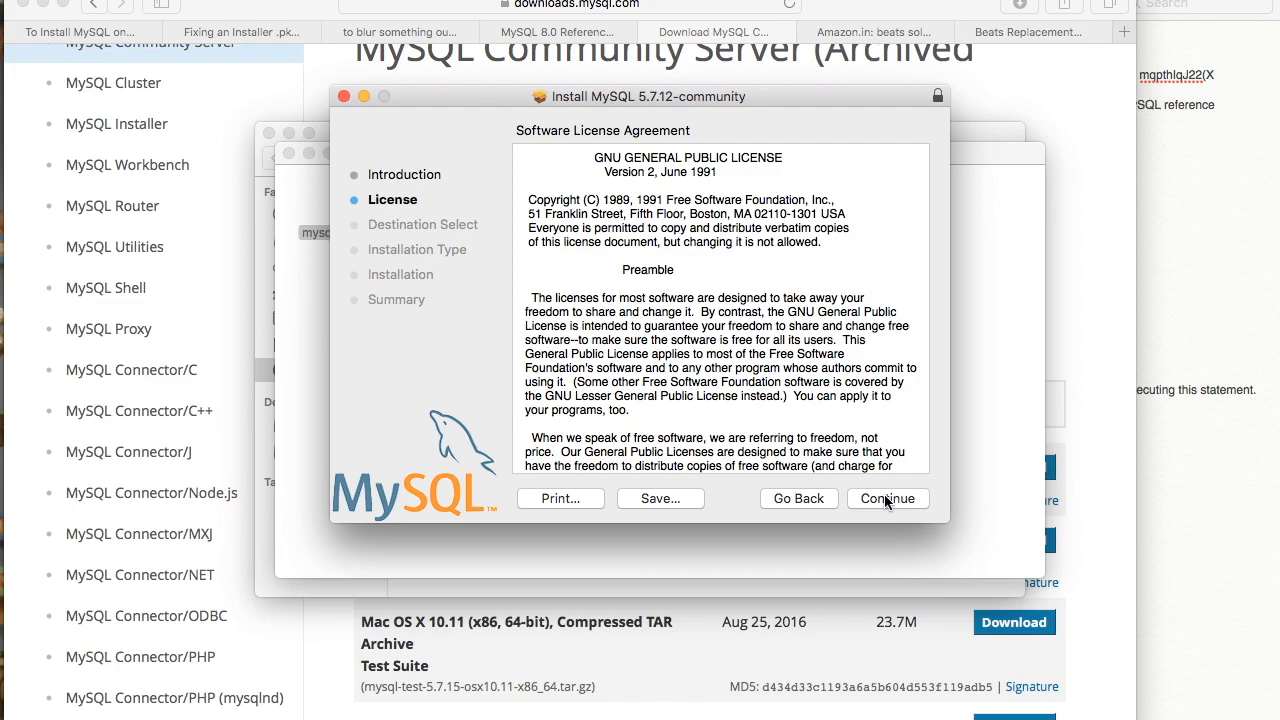
left_click(885, 499)
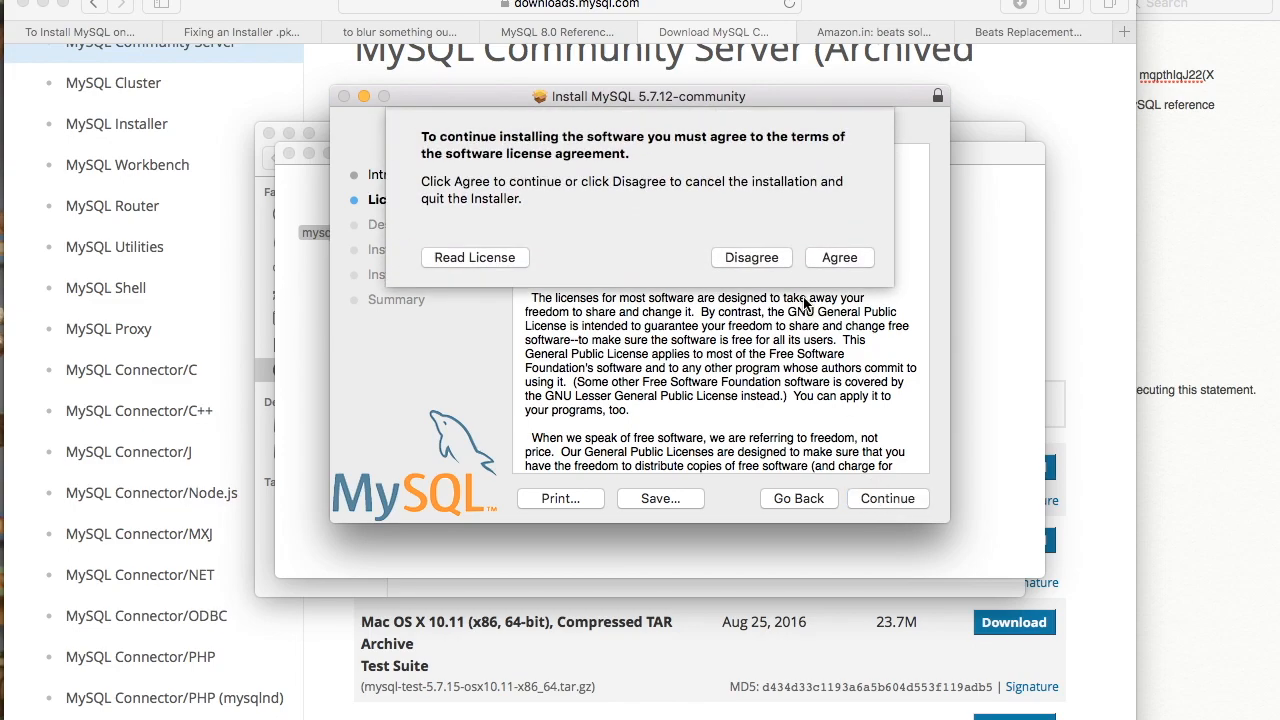
left_click(843, 258)
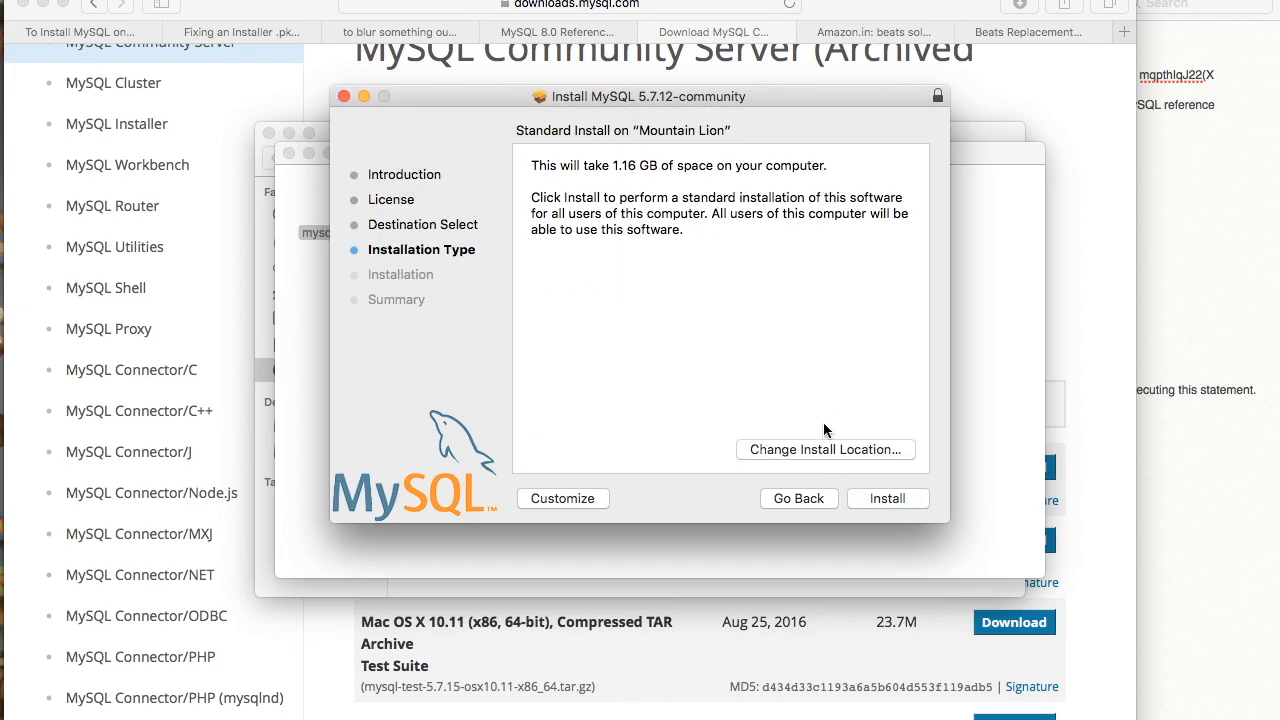
left_click(823, 449)
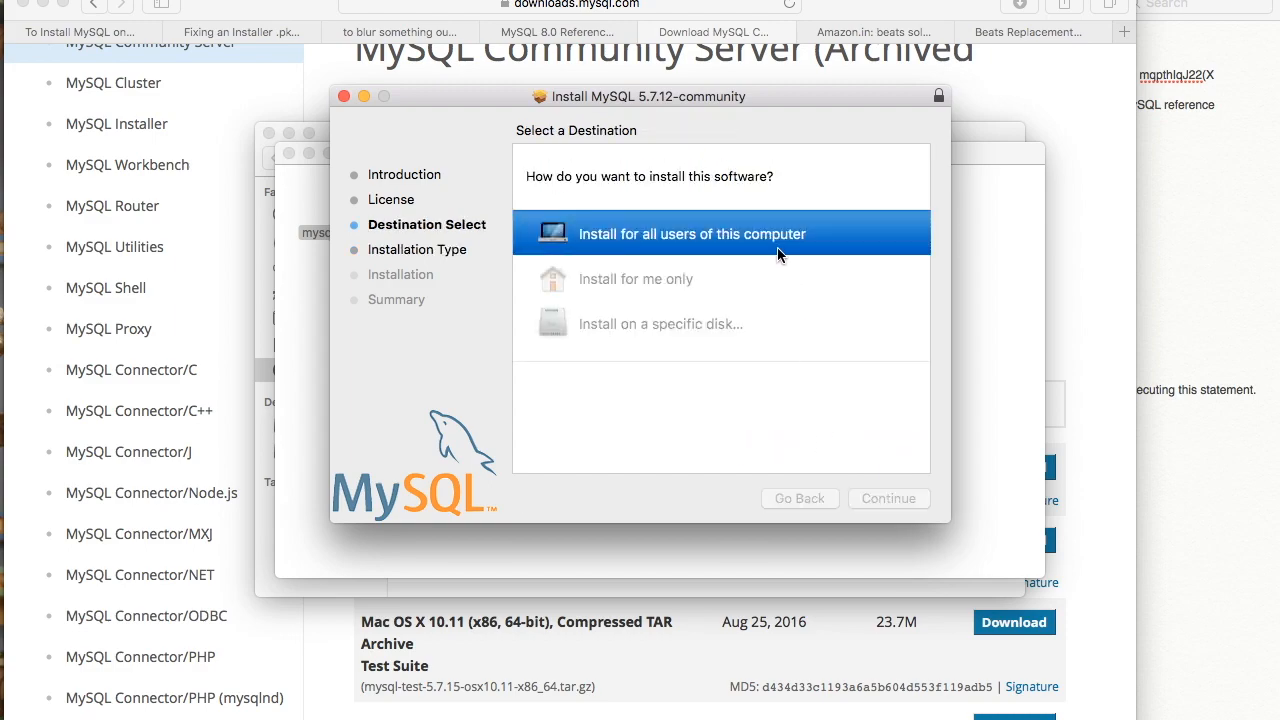
left_click(645, 244)
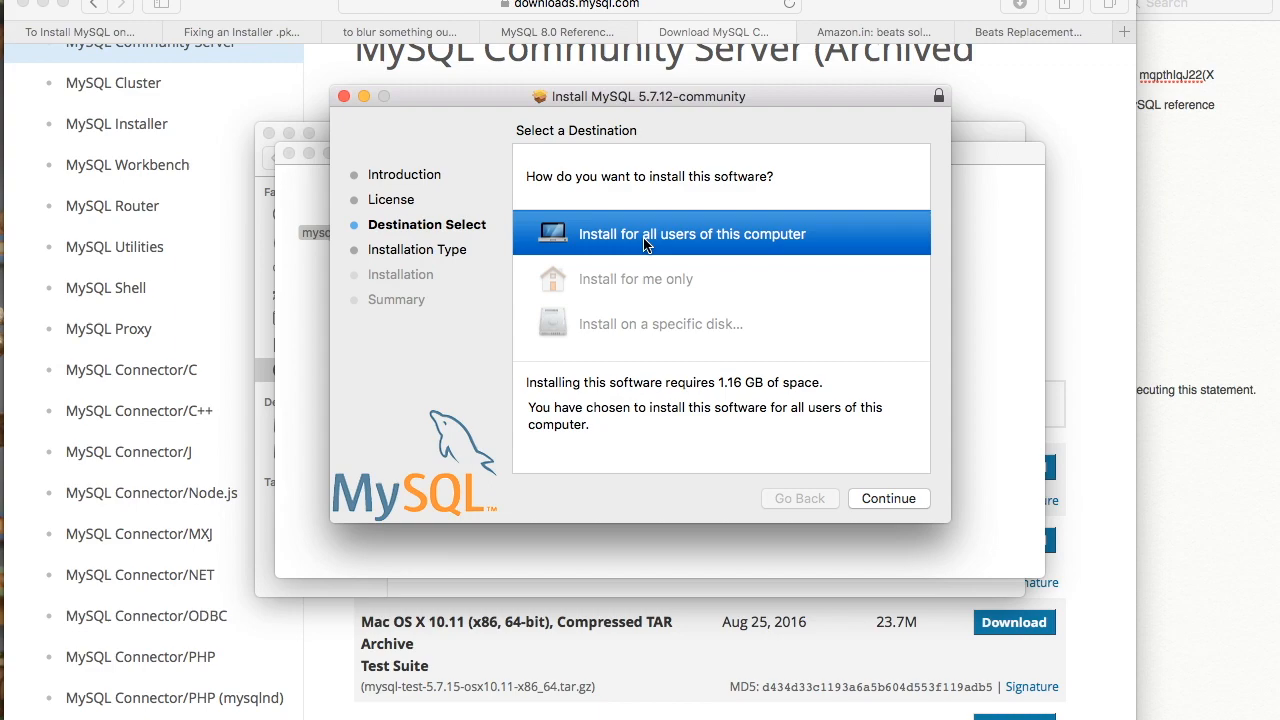
left_click(893, 497)
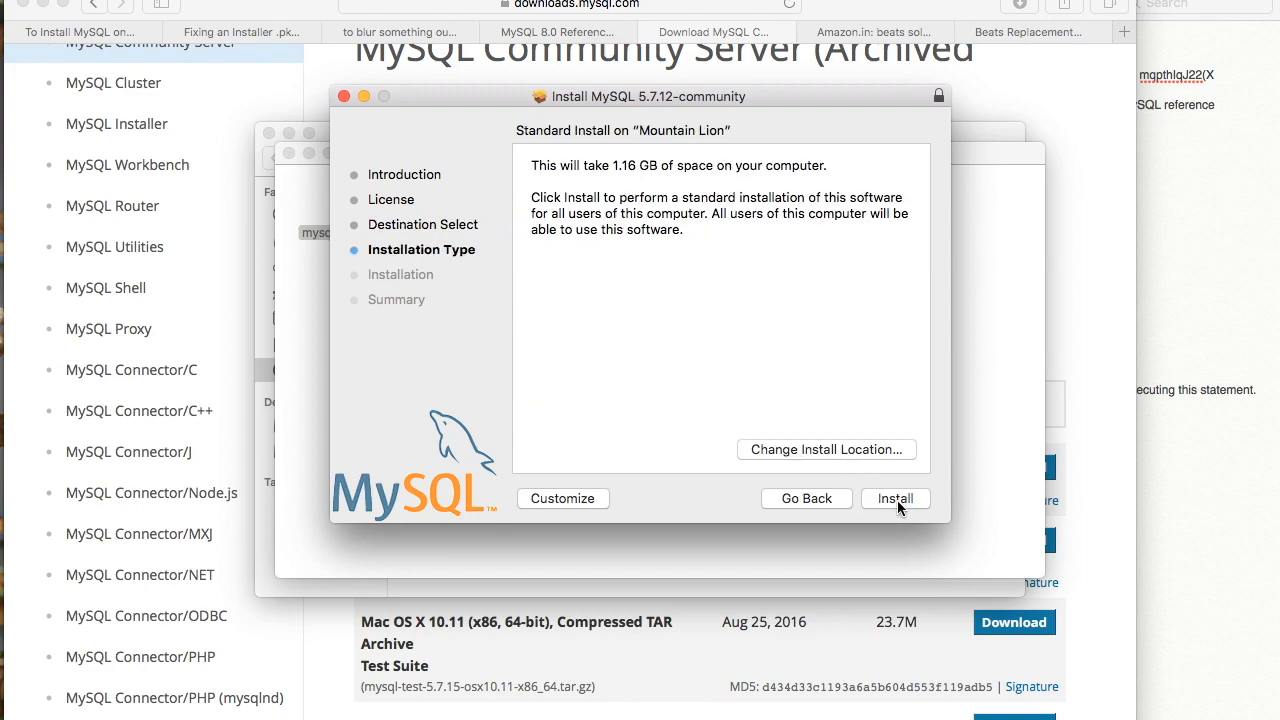
left_click(593, 499)
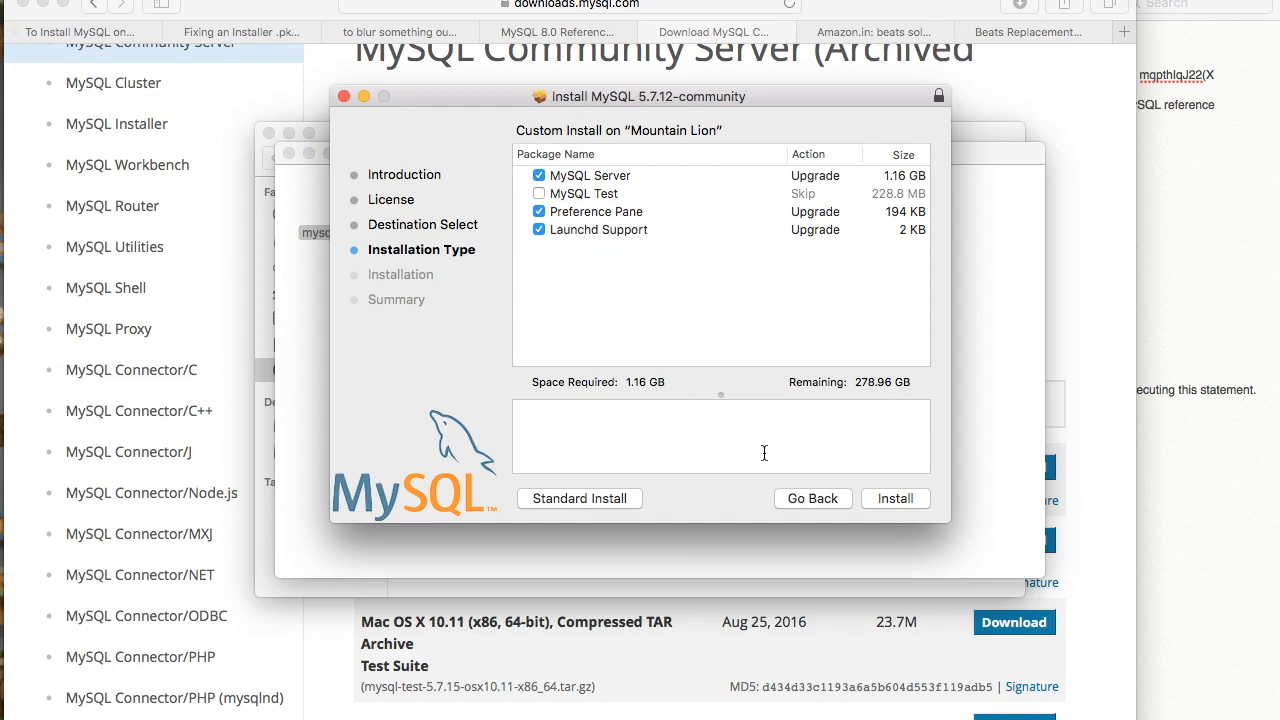
left_click(907, 501)
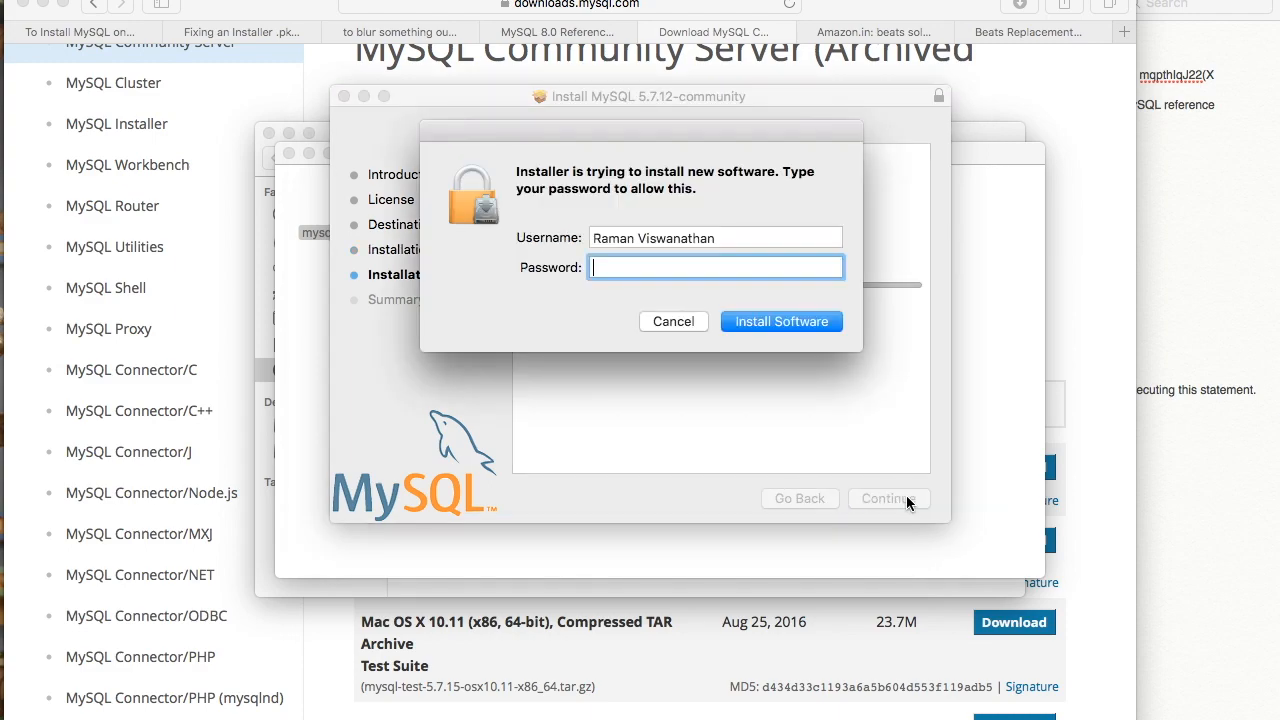
- Enter the administrator password to authorize the MySQL installation
type("••••••••")
left_click(810, 325)
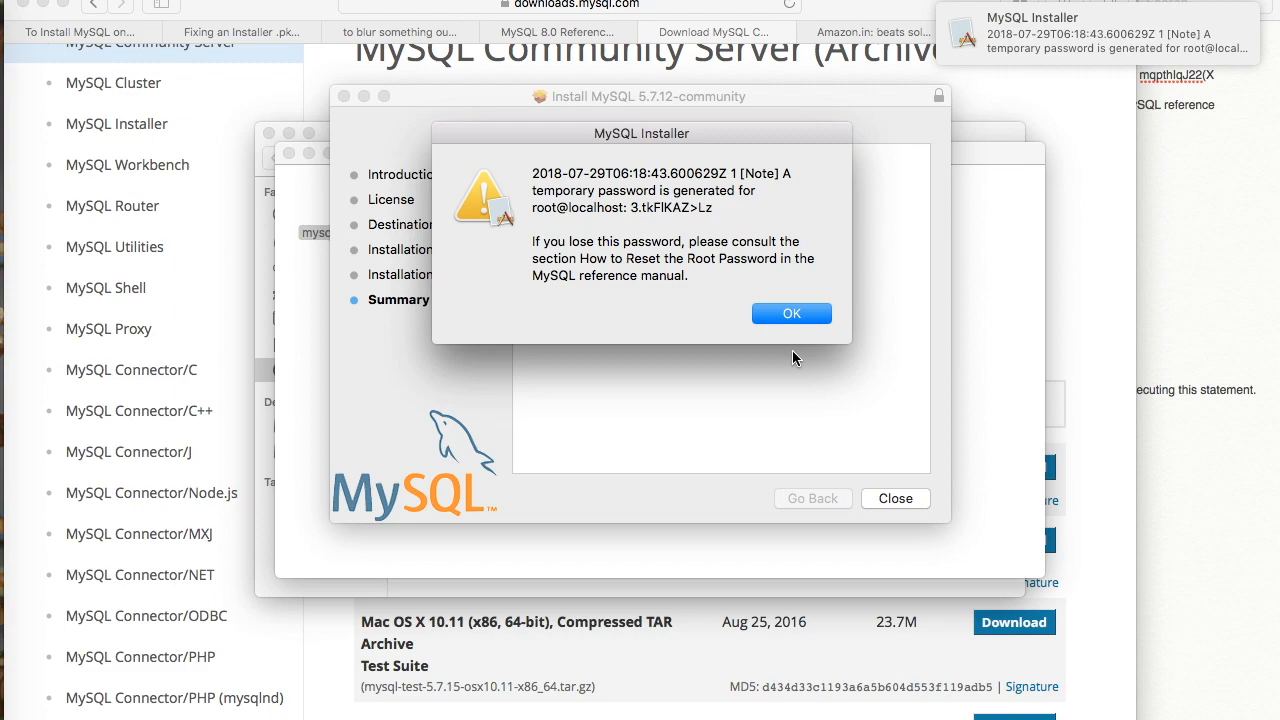
- Select the temporary root password notice text, dismiss it, and close the finished Installer
left_click(533, 173)
left_click_drag(533, 173, 702, 274)
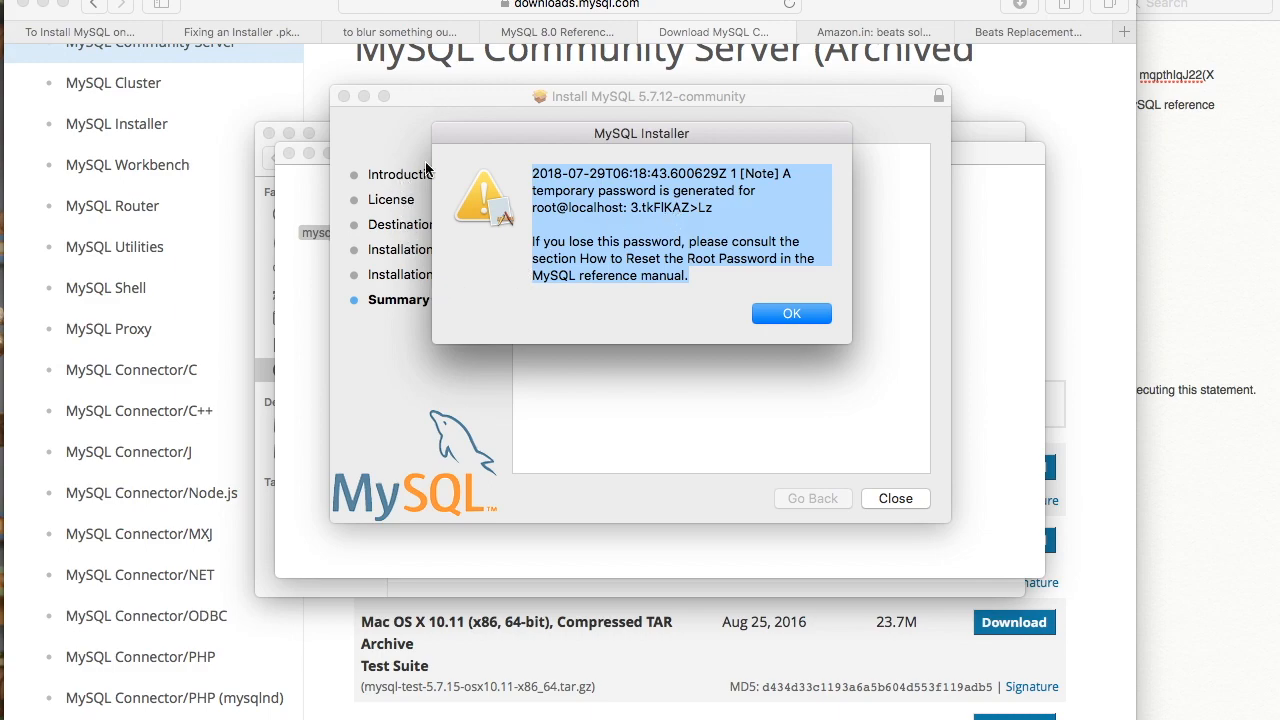
left_click(808, 316)
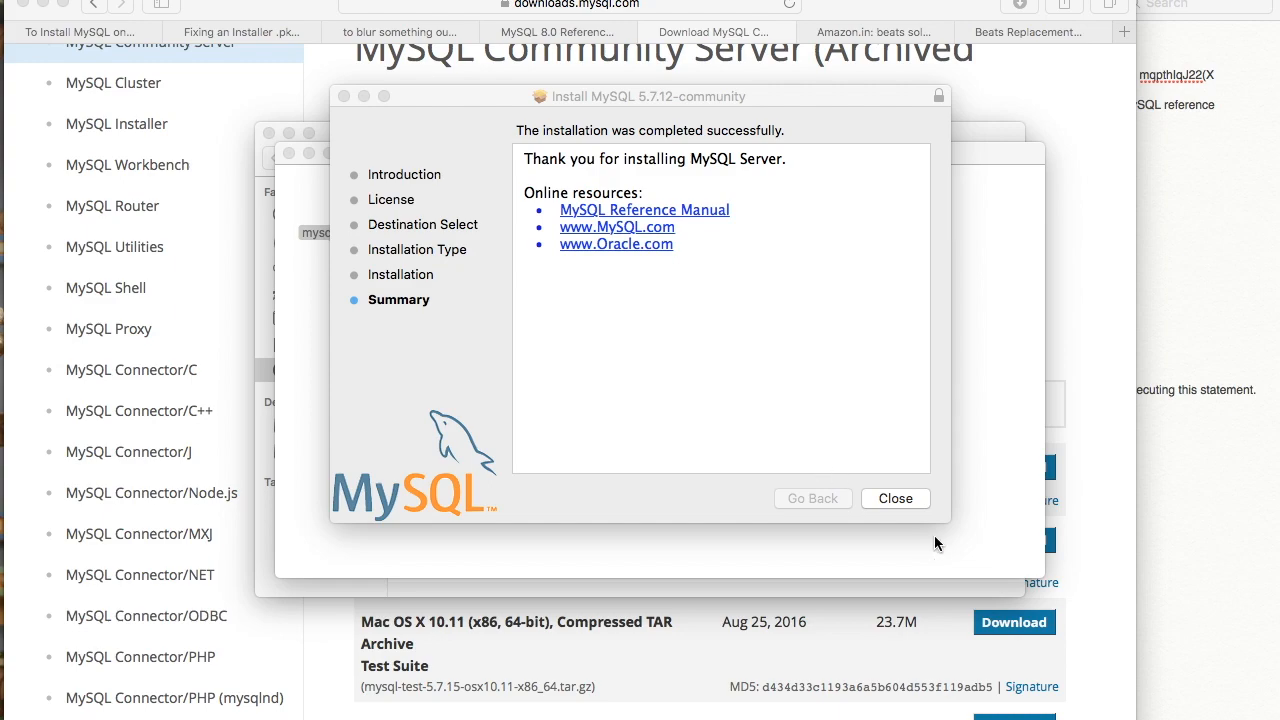
left_click(896, 499)
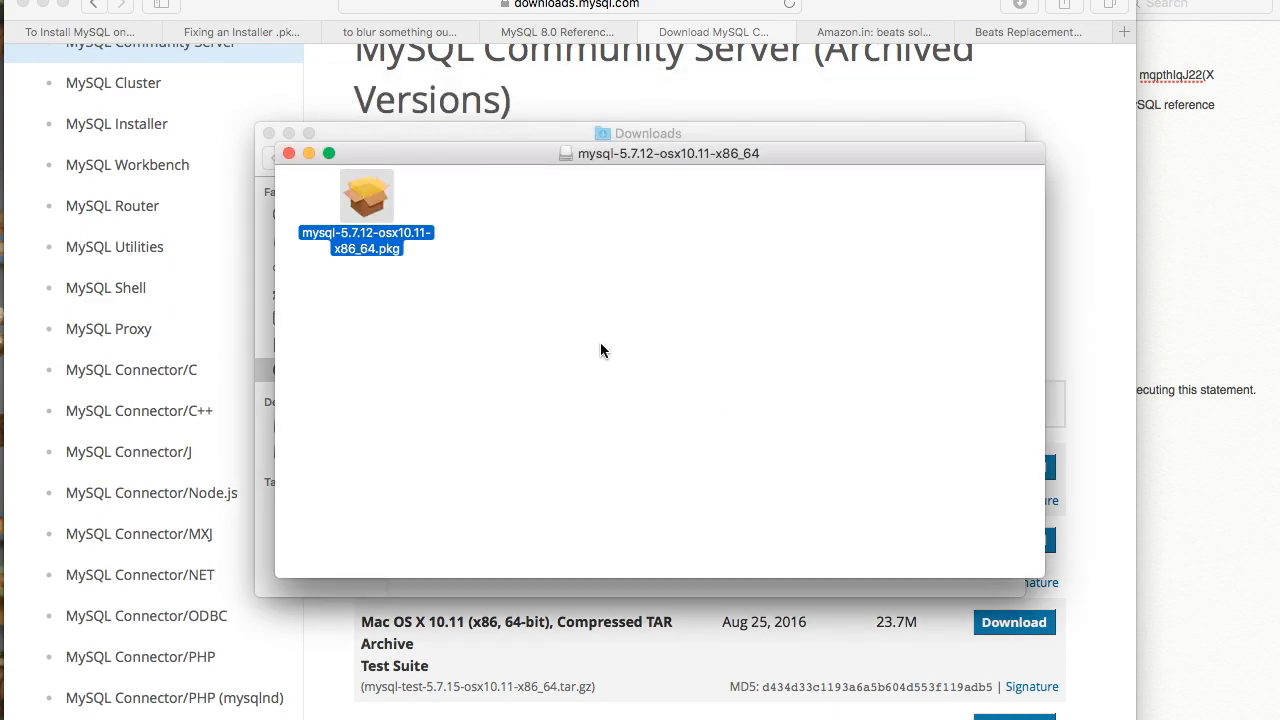
- Paste the copied MySQL temporary root password notice into a new note in Notes
mouse_move(2, 372)
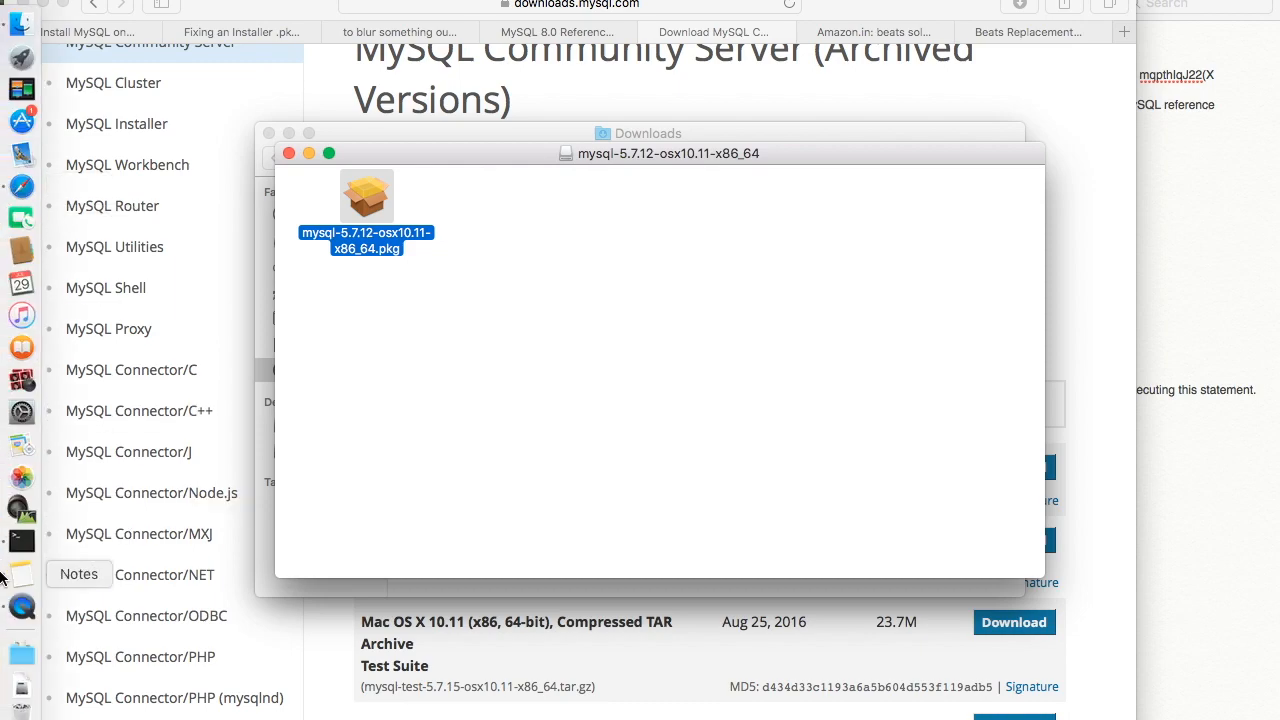
left_click(22, 574)
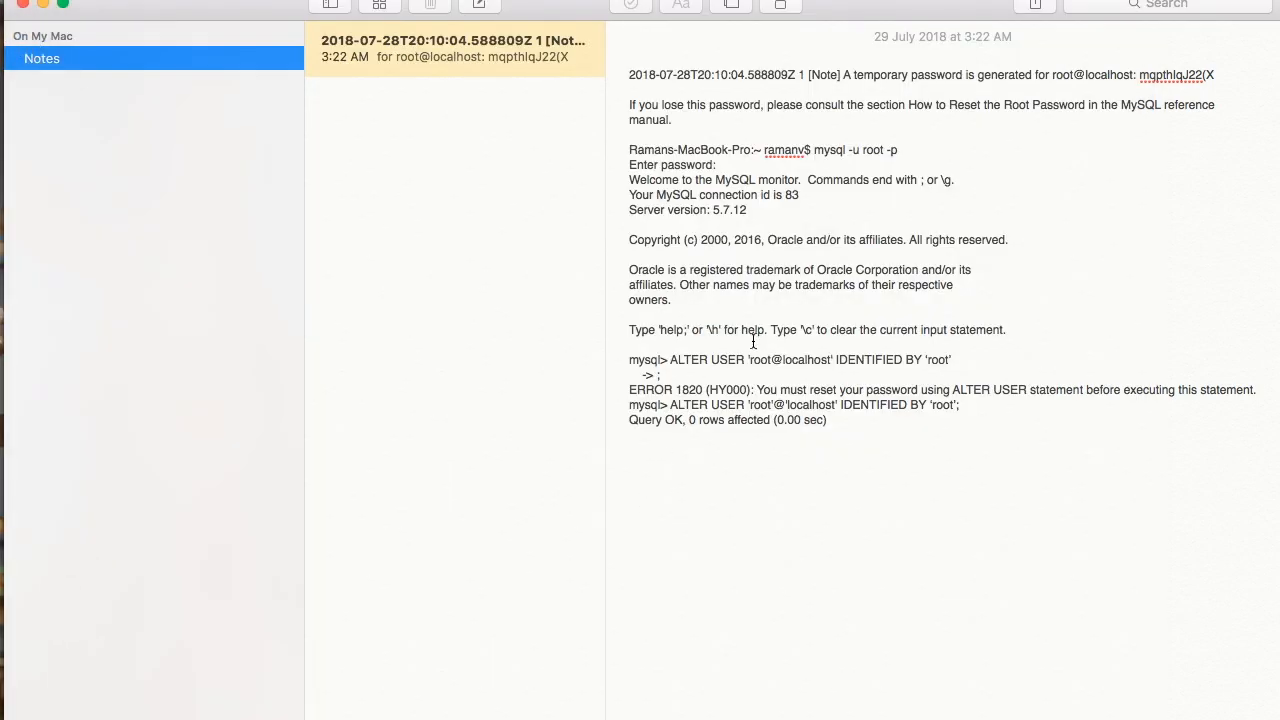
left_click_drag(843, 434, 728, 362)
right_click(726, 490)
left_click(679, 499)
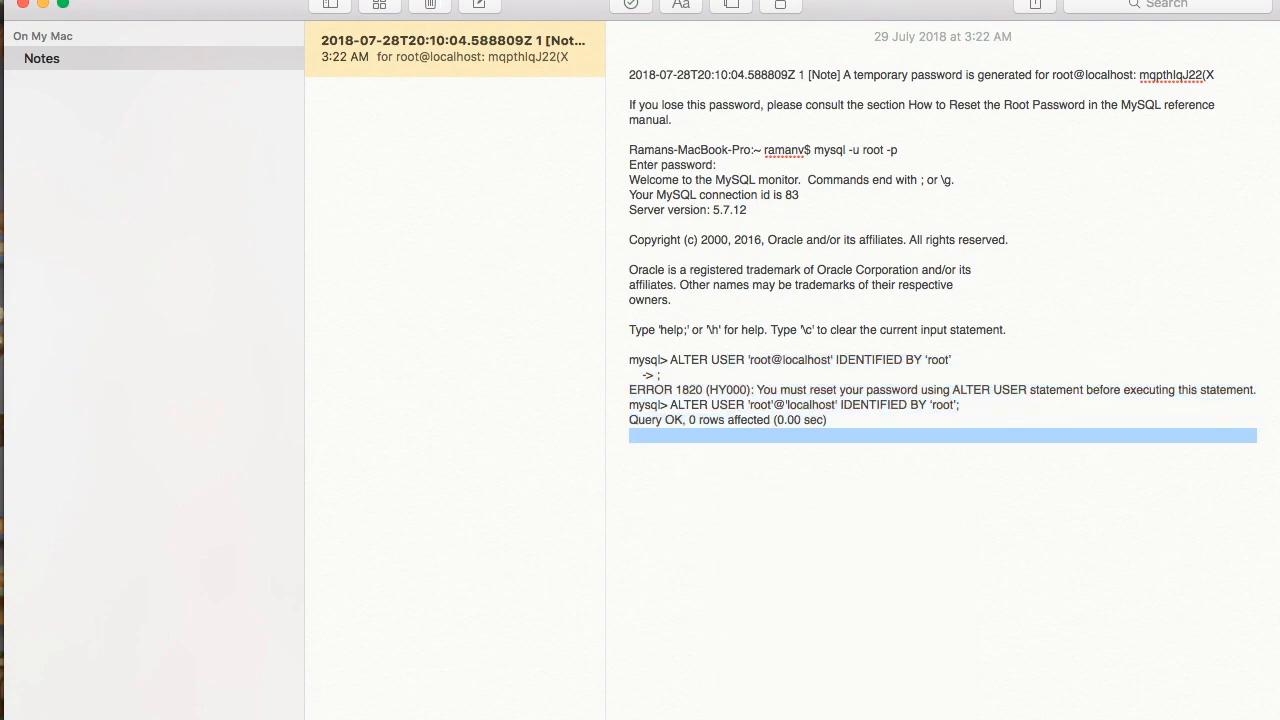
left_click(492, 10)
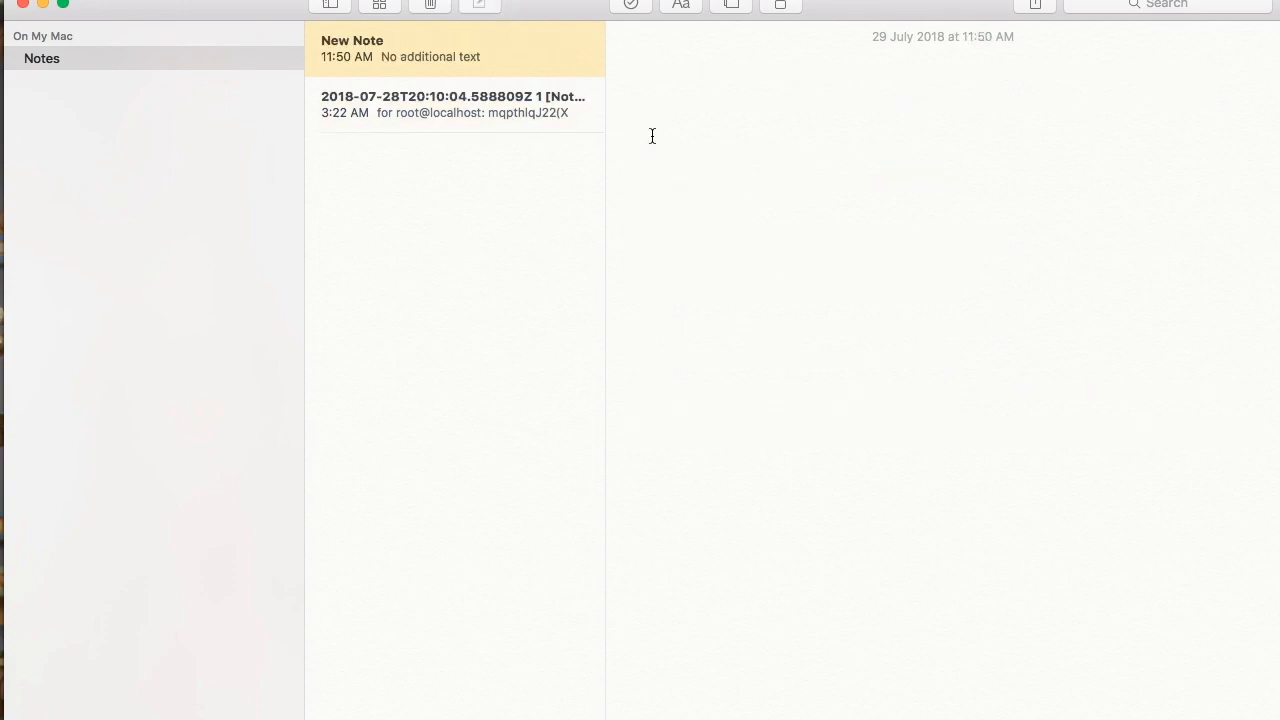
key("super+v")
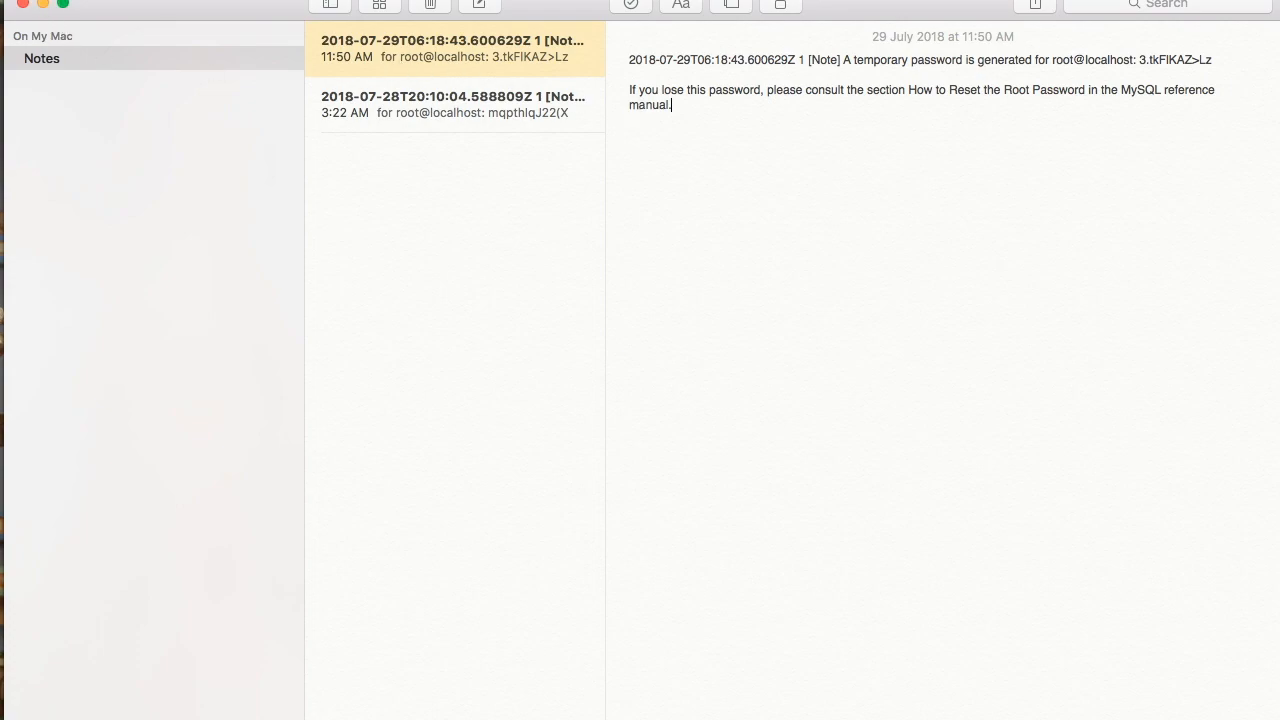
left_click(26, 0)
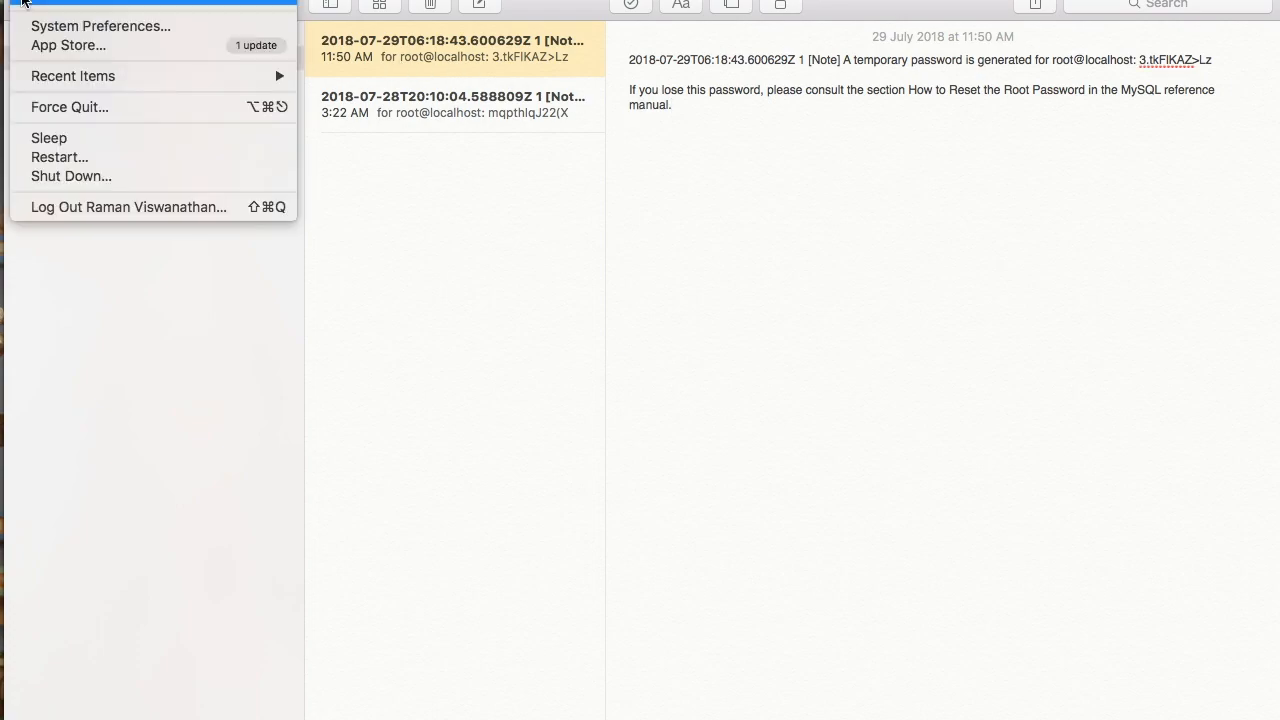
- Launch Terminal from Launchpad's Other folder
left_click(131, 244)
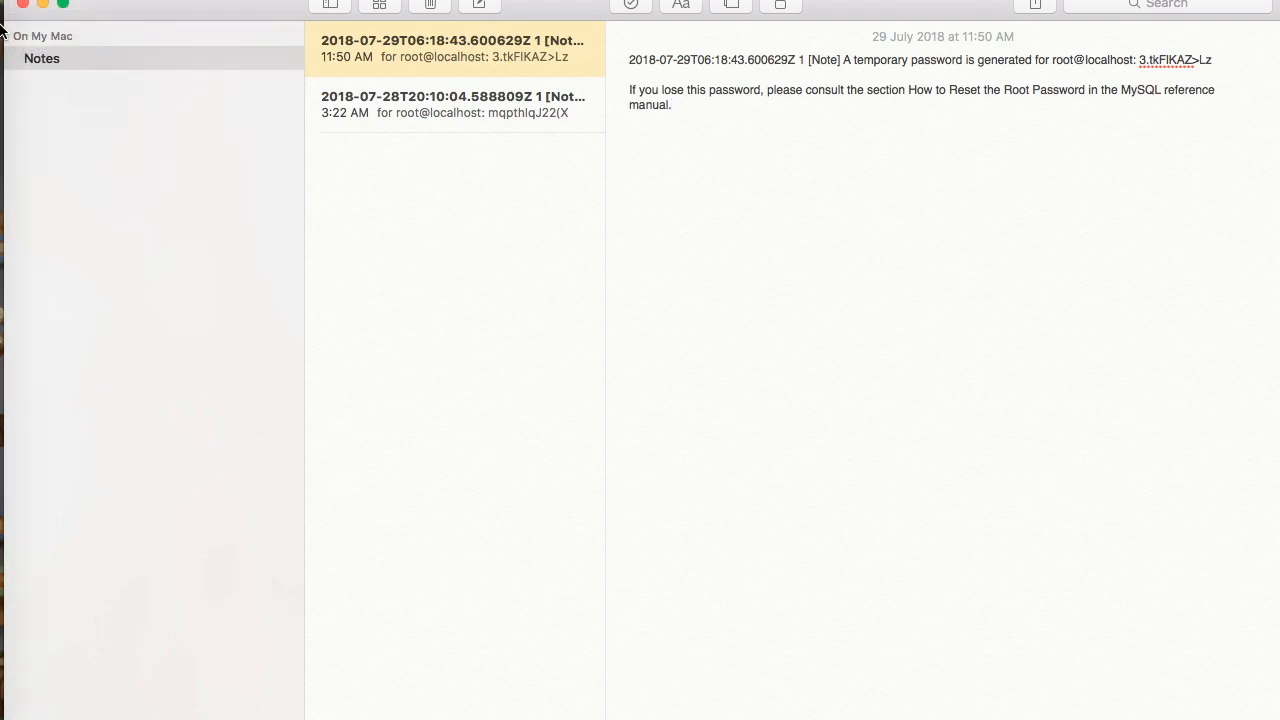
left_click(17, 27)
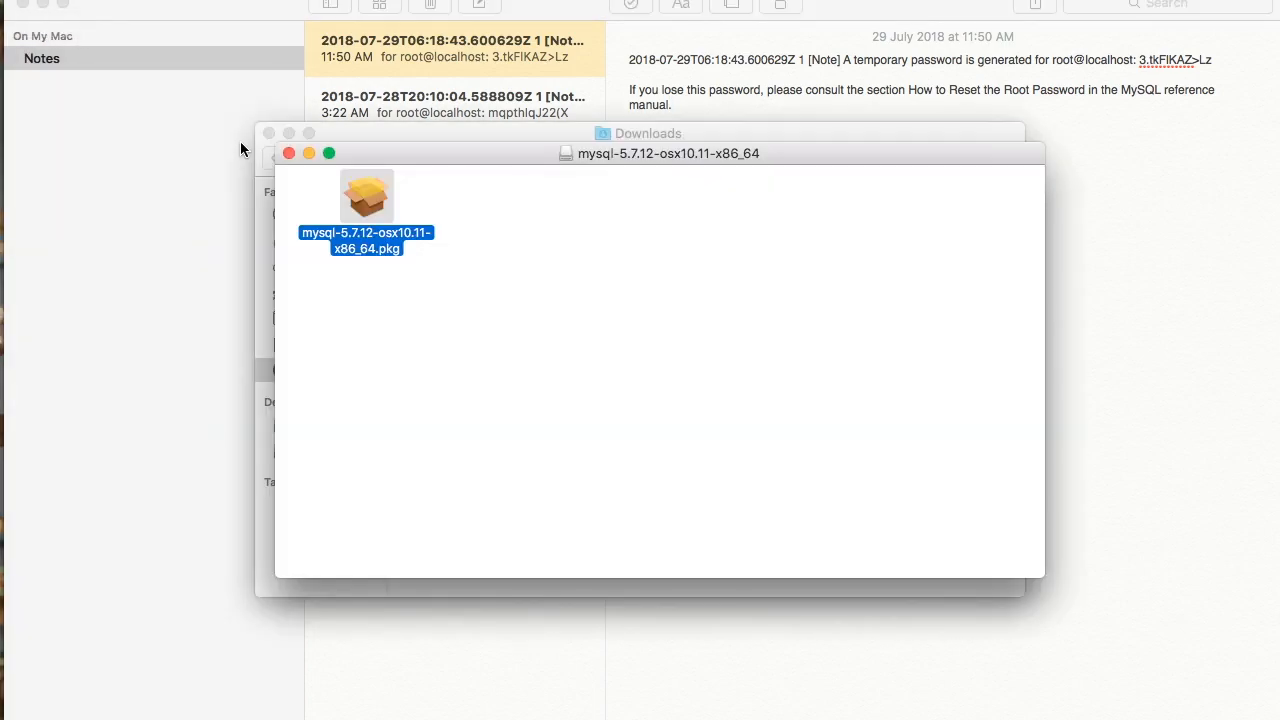
mouse_move(4, 28)
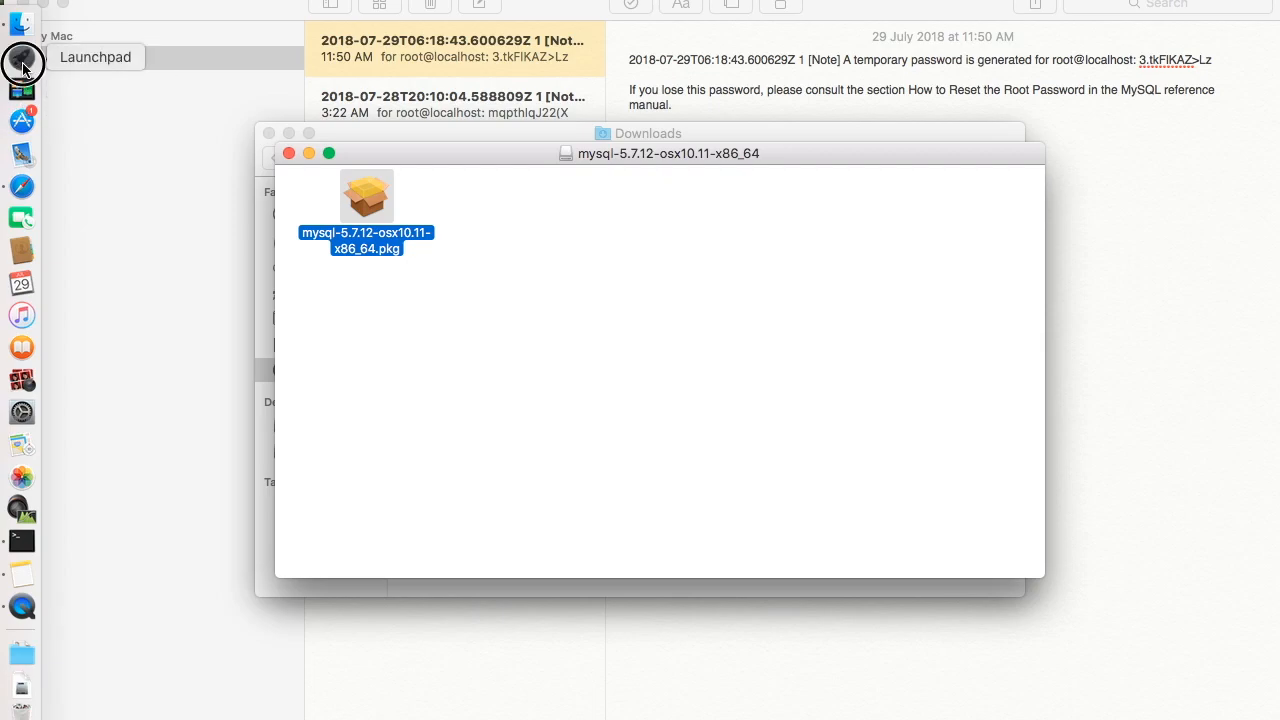
left_click(21, 58)
left_click(825, 350)
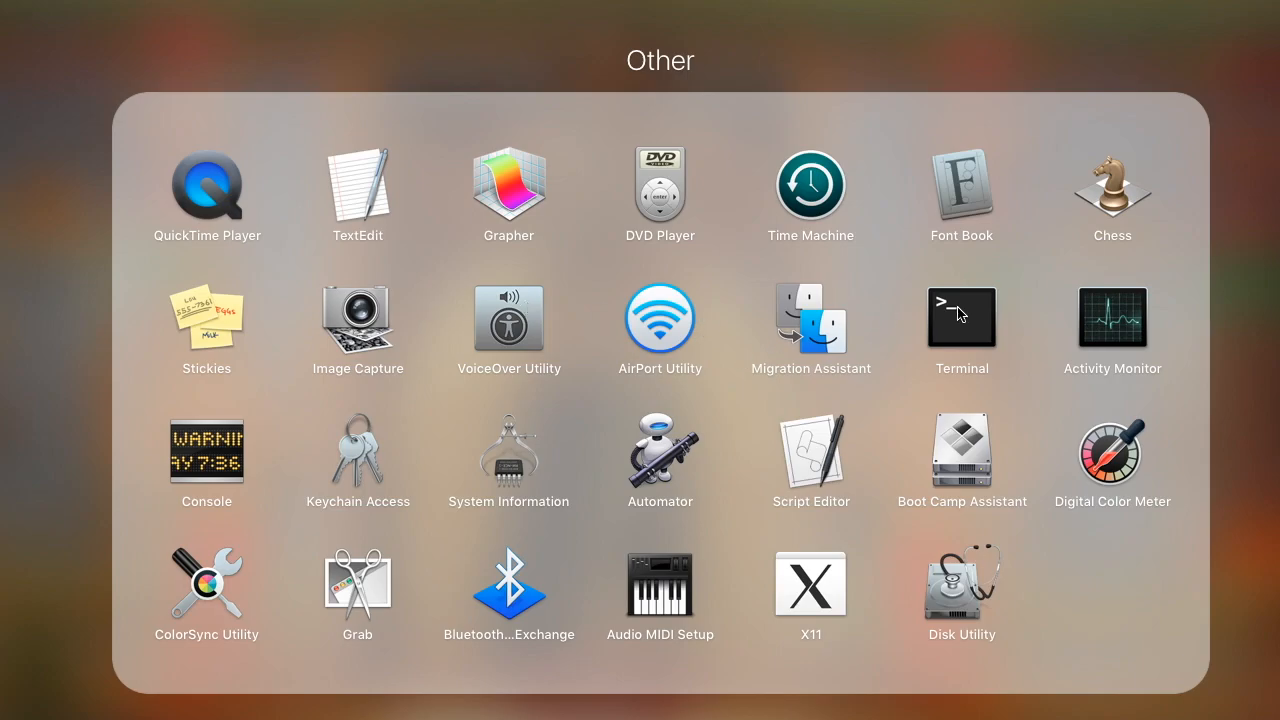
left_click(954, 313)
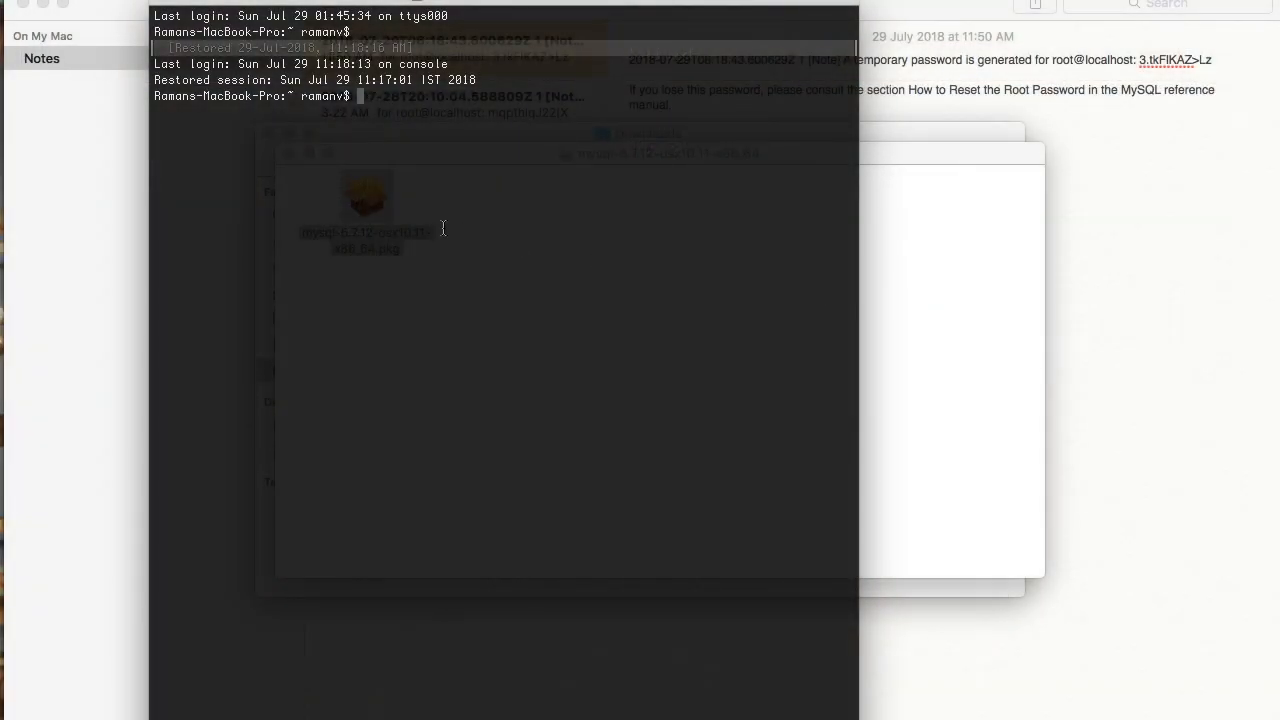
- Run pwd, cd /usr/local and ls -al, cd into mysql, then type 'mysql -u root -p'
type("pwd")
key("Return")
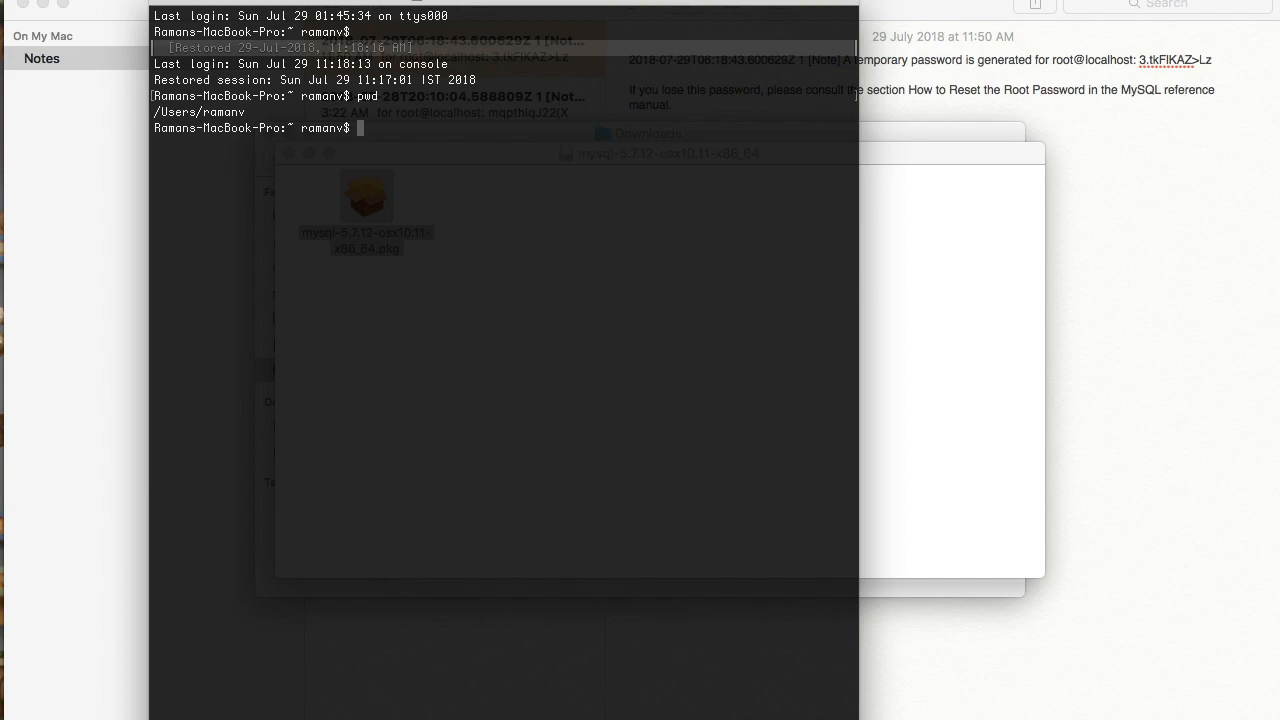
type("cd /usr/locall")
key("Return")
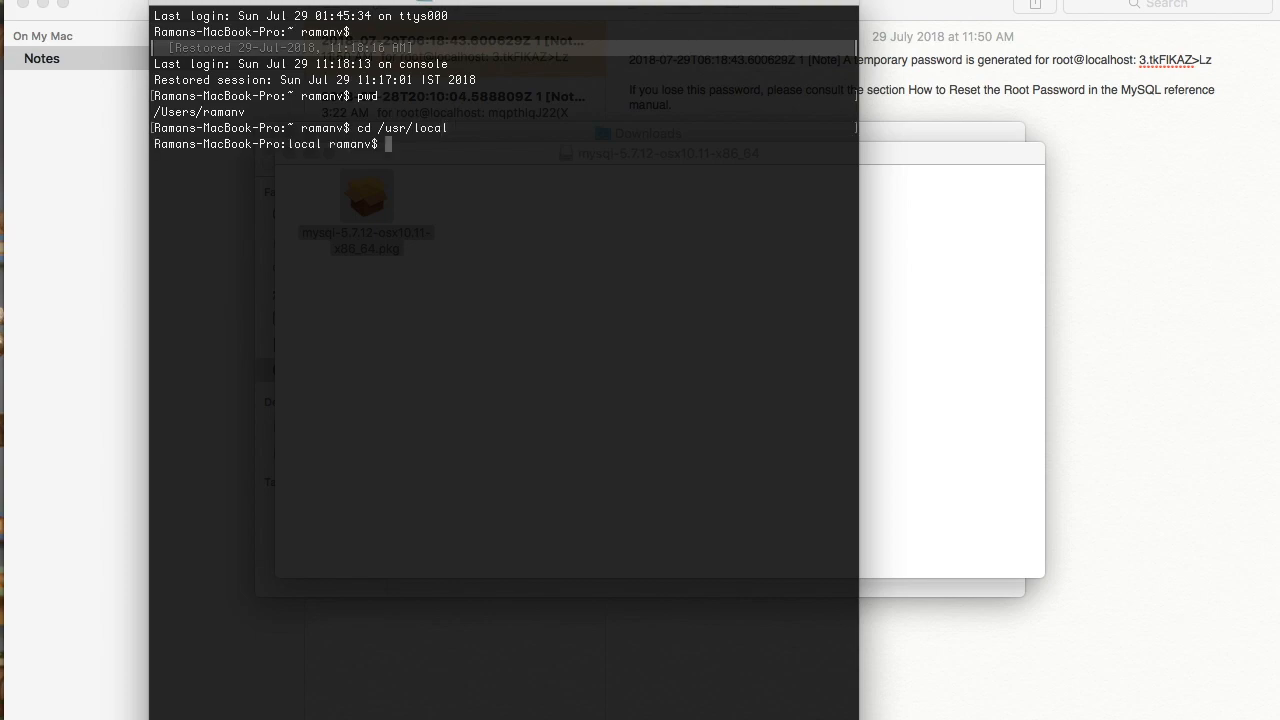
type("ls -al")
key("Return")
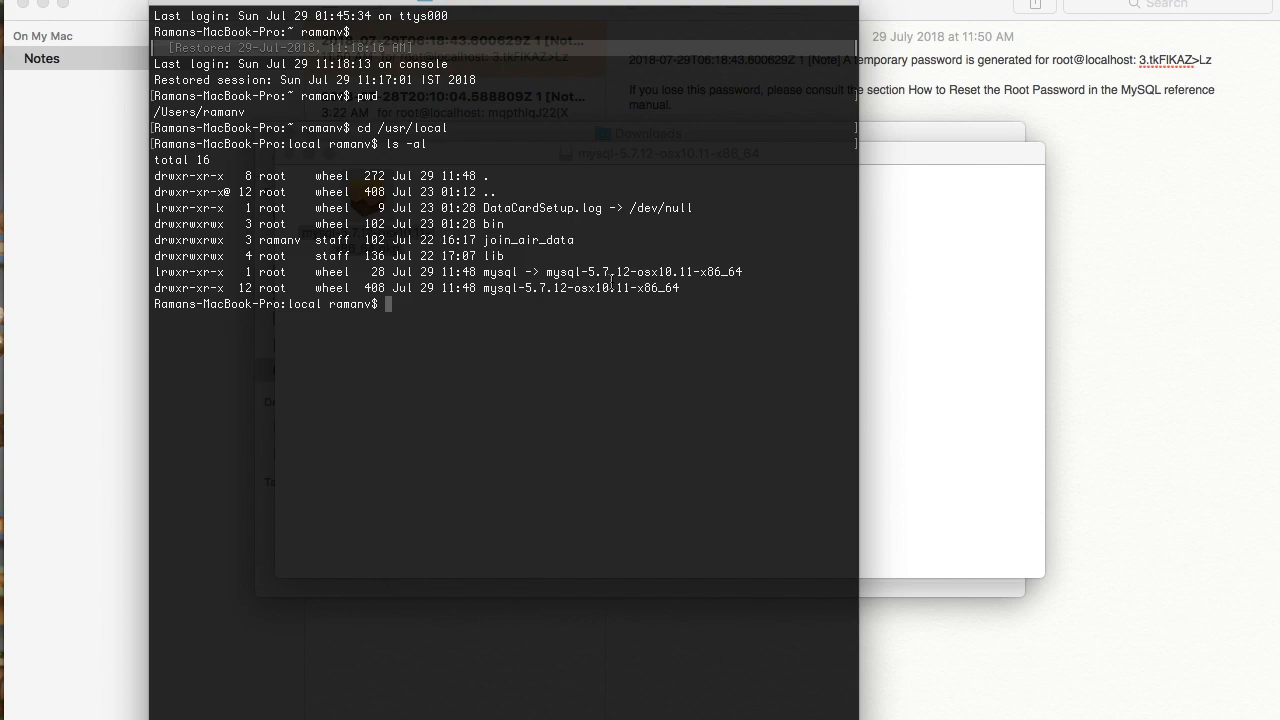
type("cd my")
type("sql")
key("Return")
type("mysql -u")
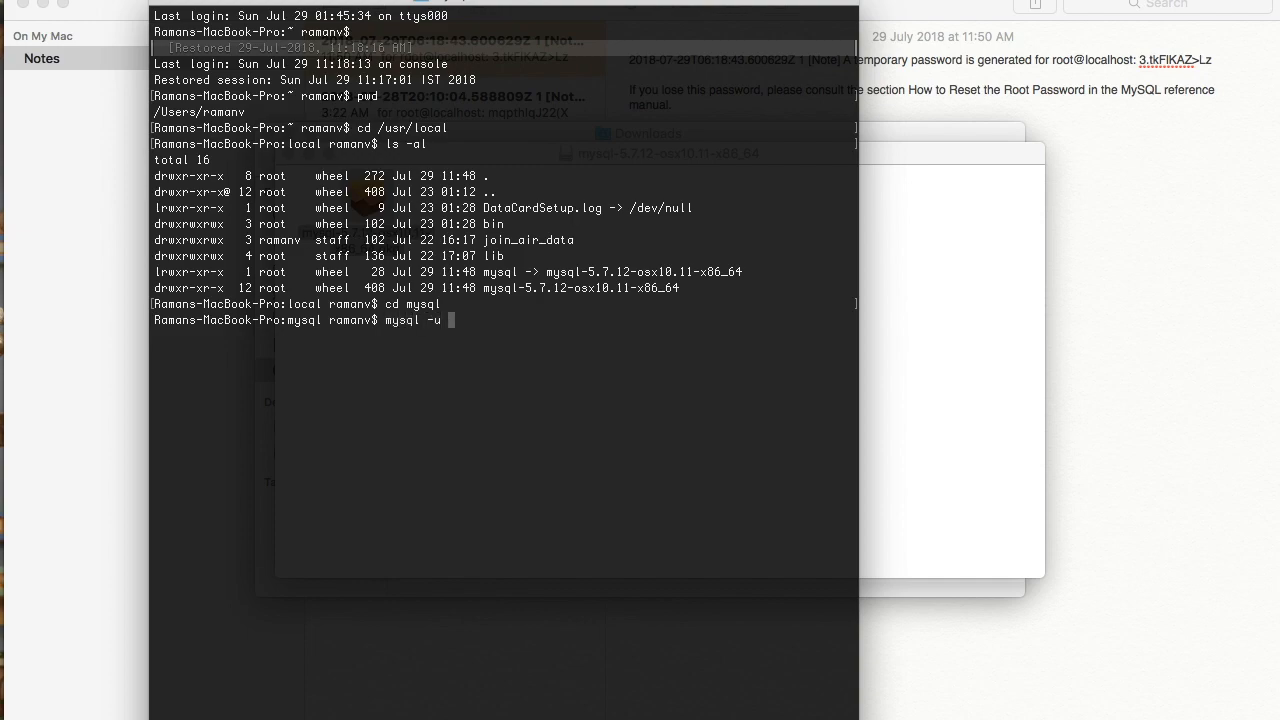
type(" root -p")
- Open the MySQL preference pane and turn off automatic startup, authenticating as administrator
left_click(24, 1)
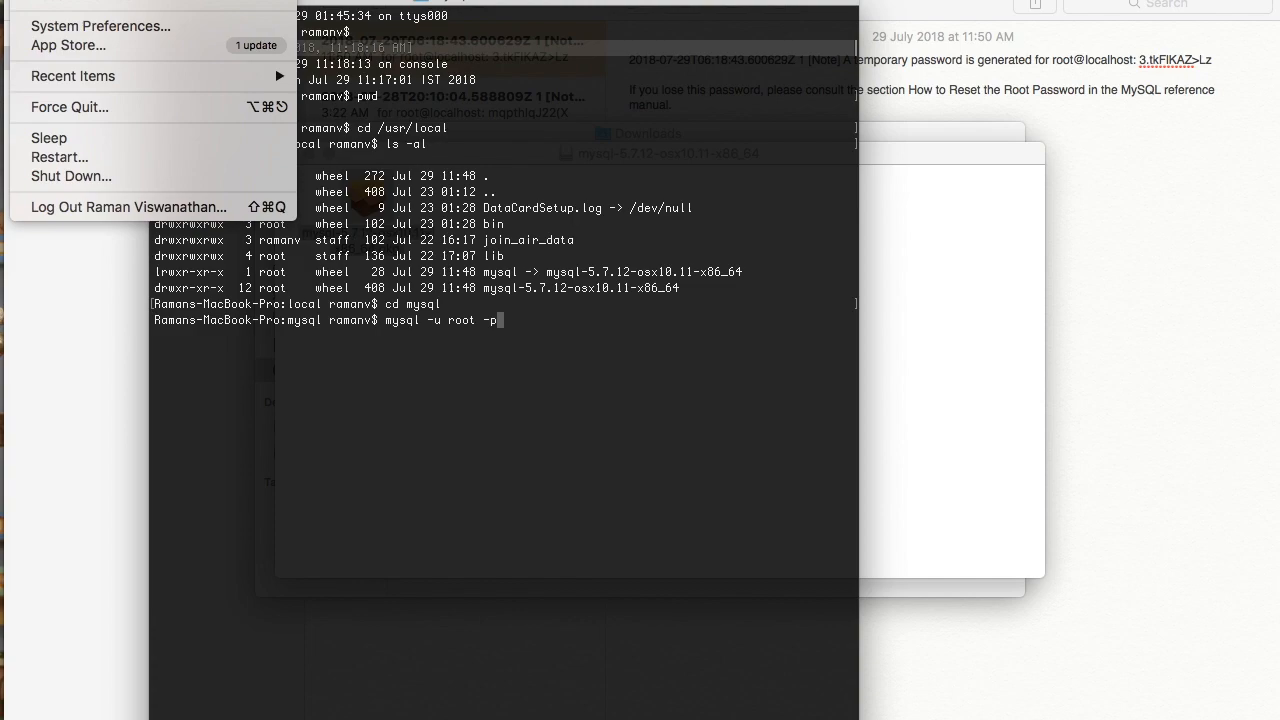
left_click(62, 28)
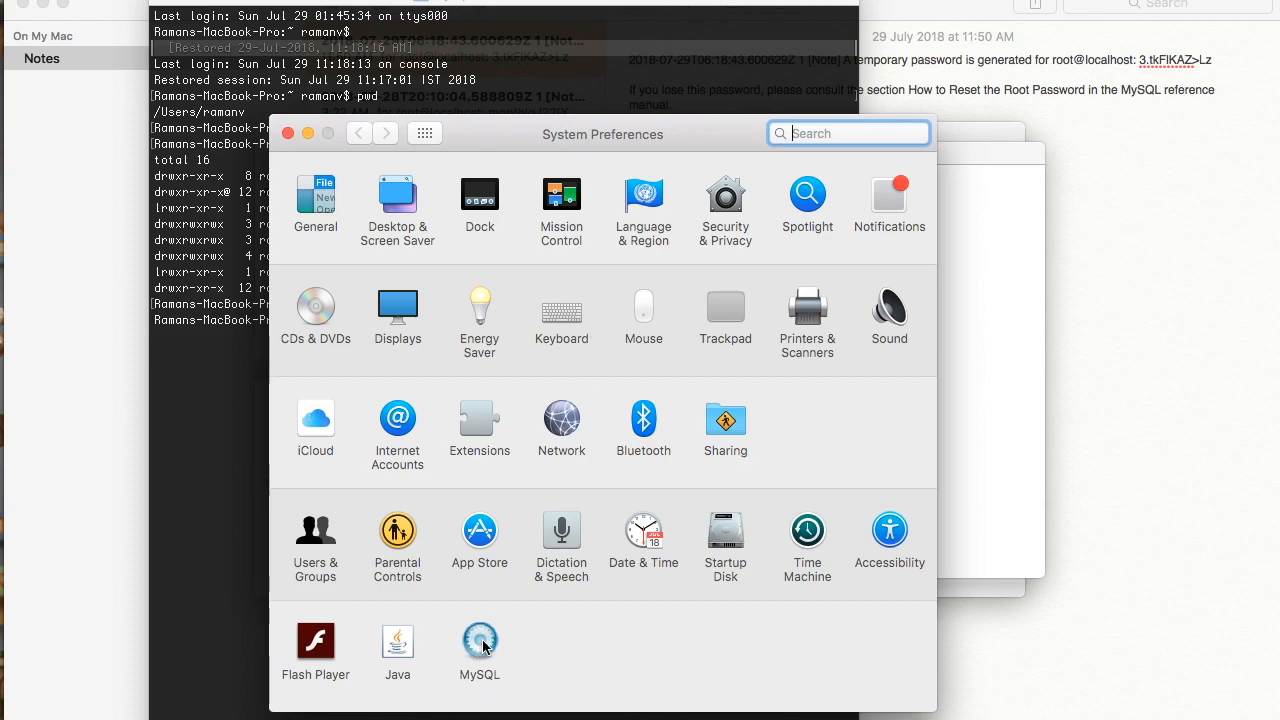
left_click(481, 642)
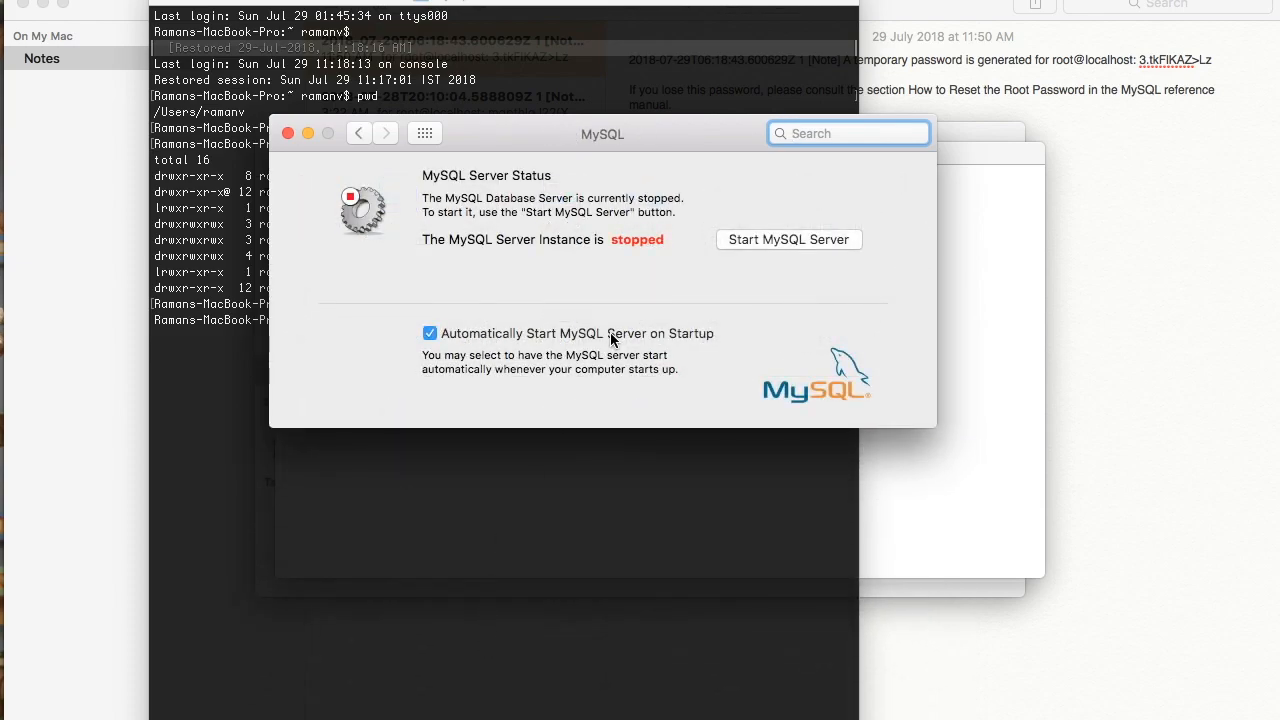
left_click(432, 341)
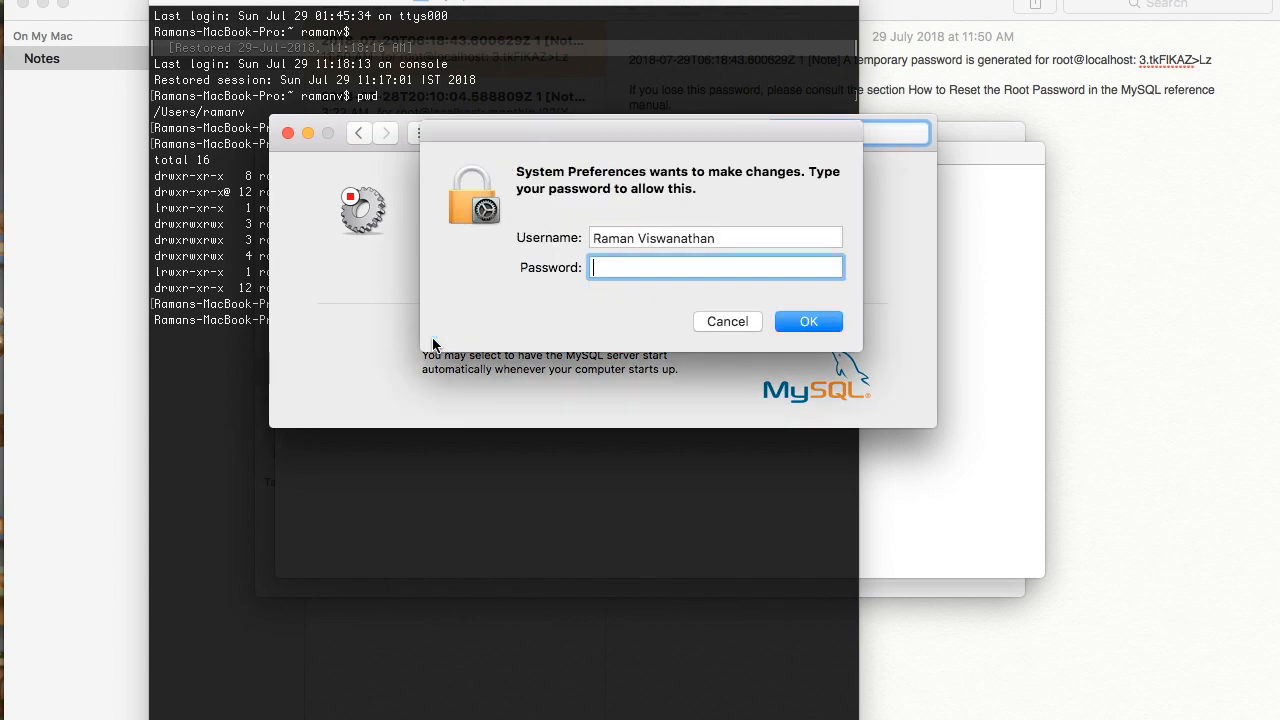
type("****")
key("BackSpace")
key("BackSpace")
key("BackSpace")
key("BackSpace")
type("********")
left_click(819, 322)
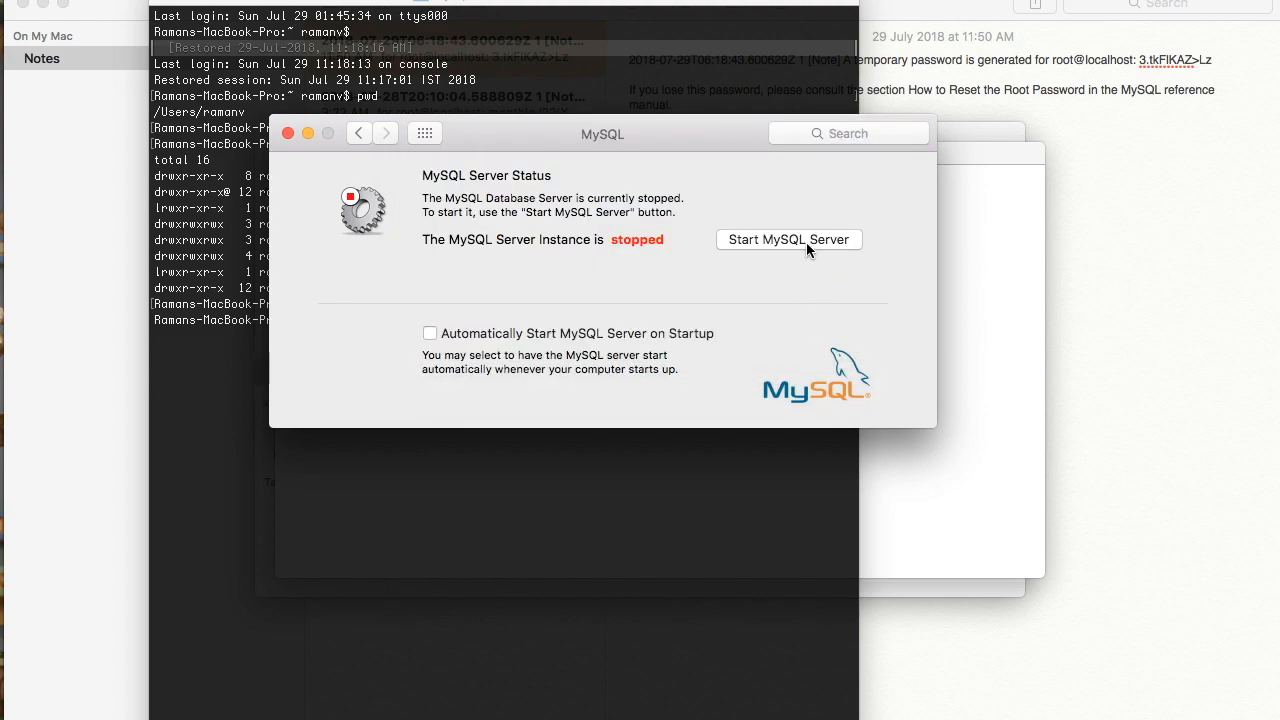
- Start the MySQL server from the preference pane
left_click(806, 242)
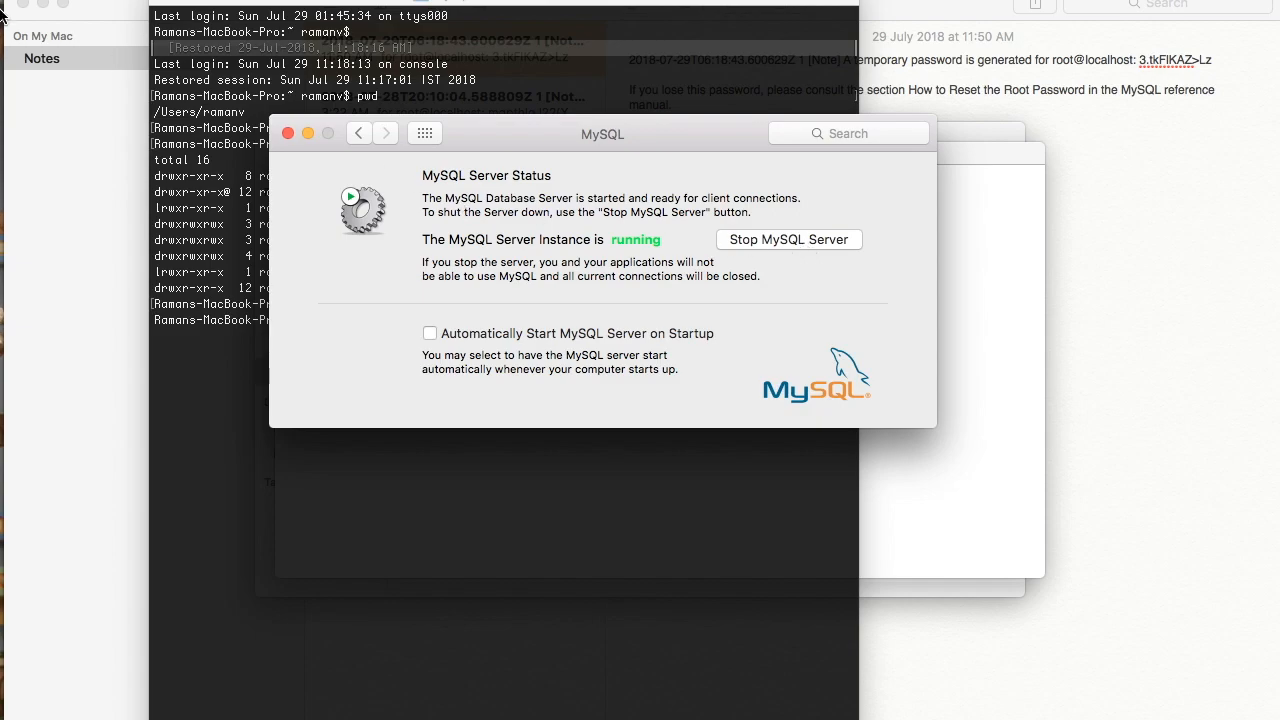
mouse_move(3, 14)
left_click(22, 58)
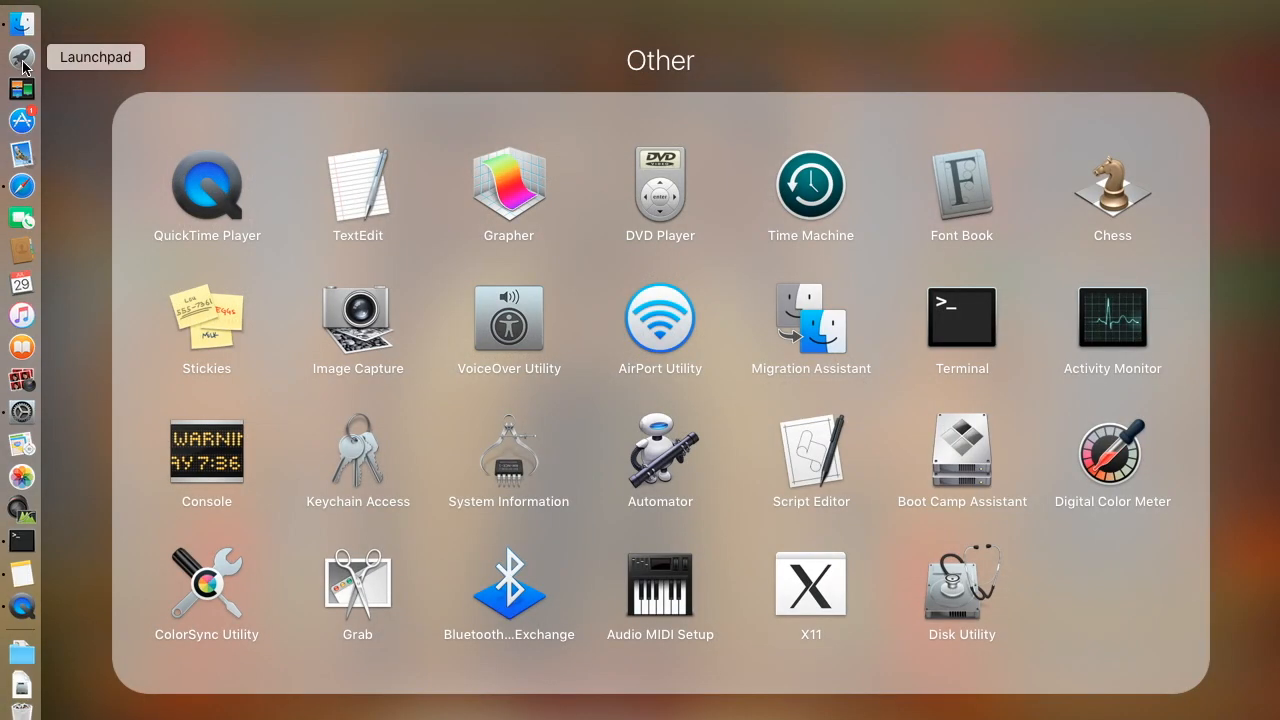
- Launch MySQL Workbench and cancel the Local instance 3306 password prompt
left_click(380, 54)
left_click(970, 612)
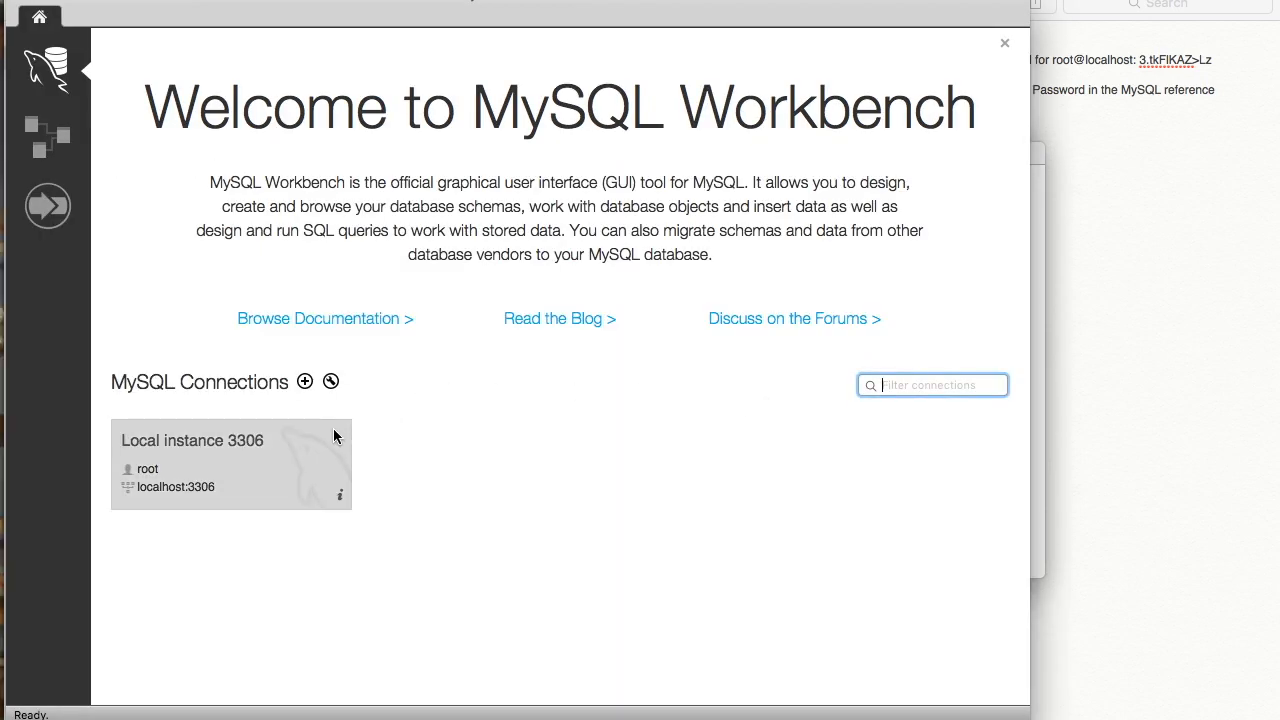
left_click(334, 430)
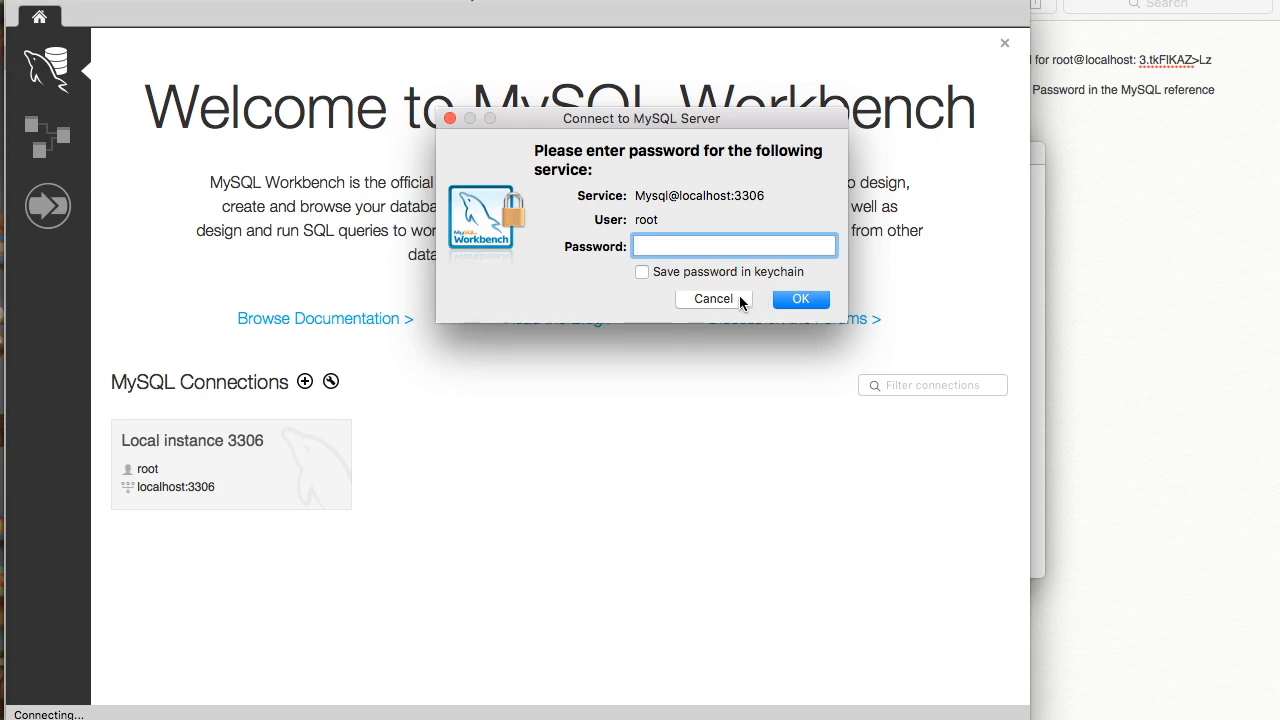
left_click(740, 299)
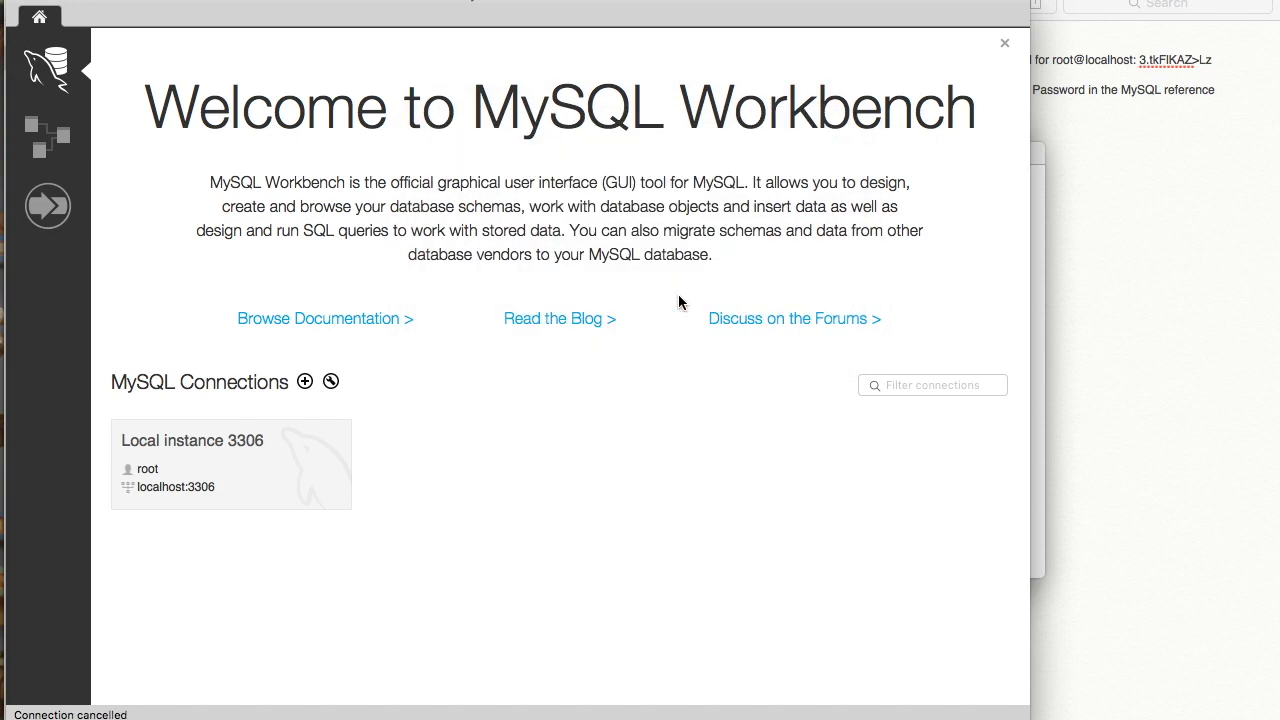
- Test a new connection using the temporary root password from Notes, then dismiss the failure and cancel
left_click(307, 381)
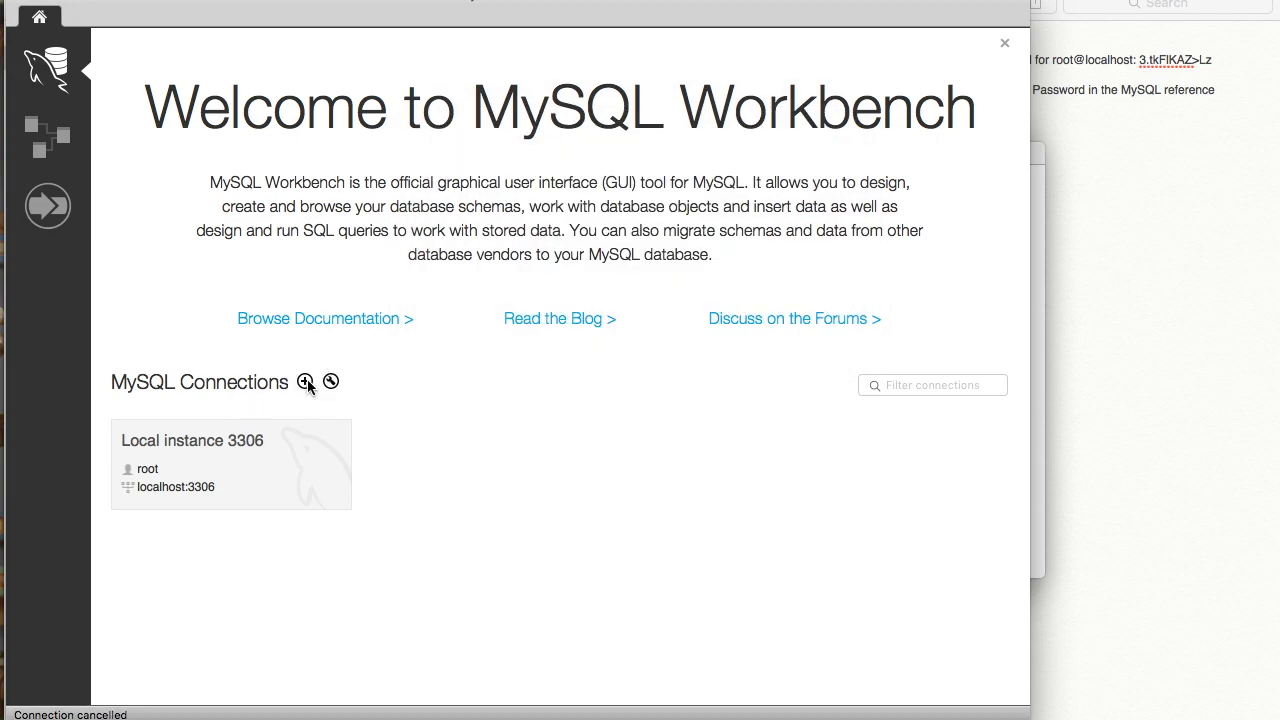
left_click(306, 382)
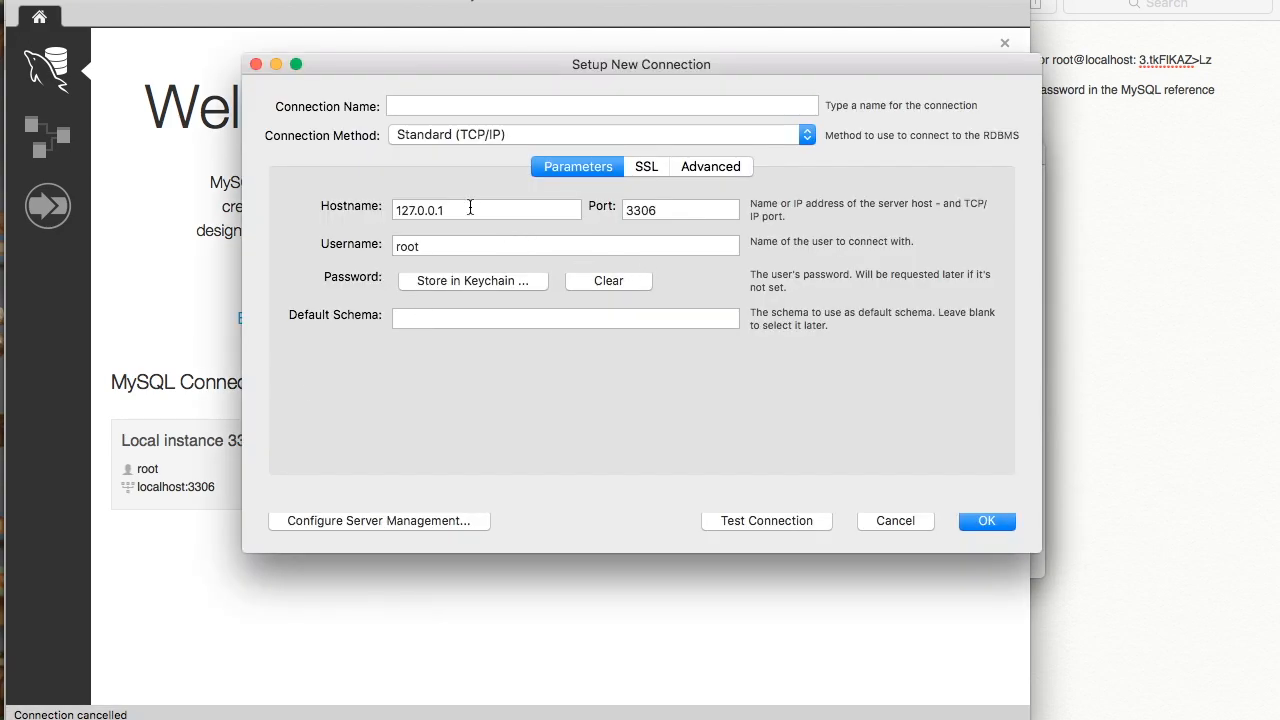
left_click(806, 522)
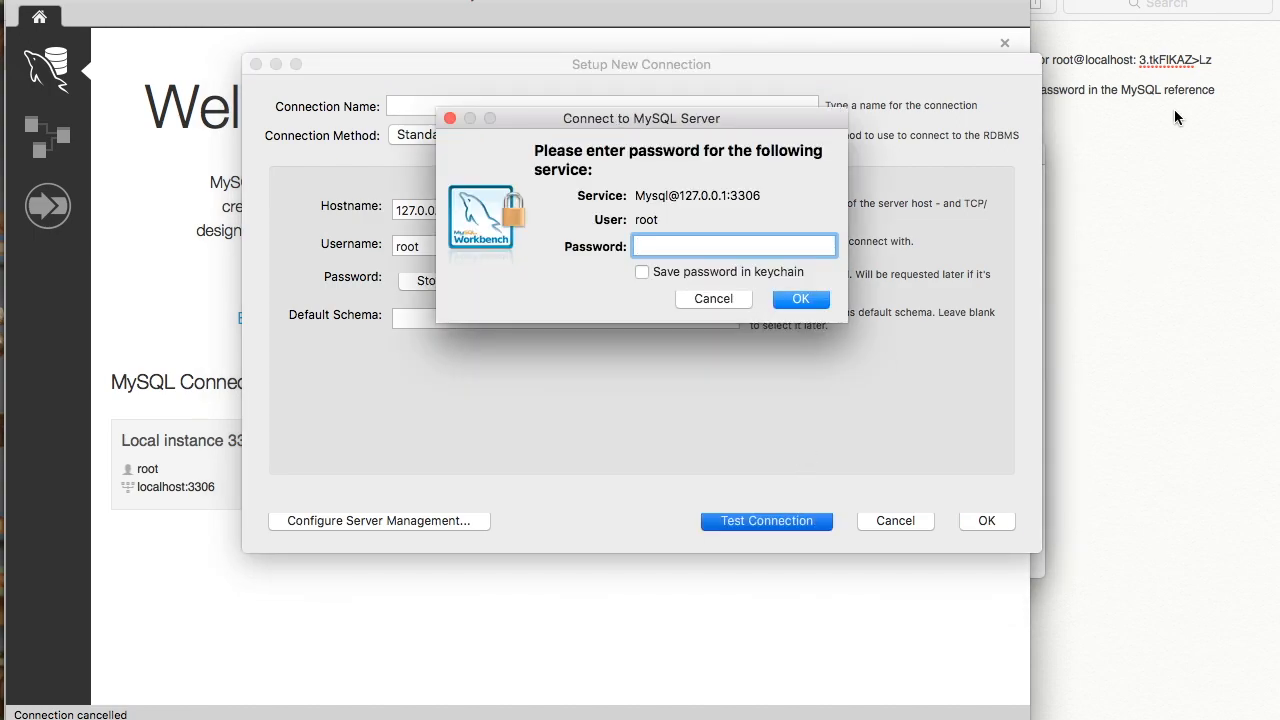
left_click(1161, 71)
left_click_drag(1140, 59, 1217, 58)
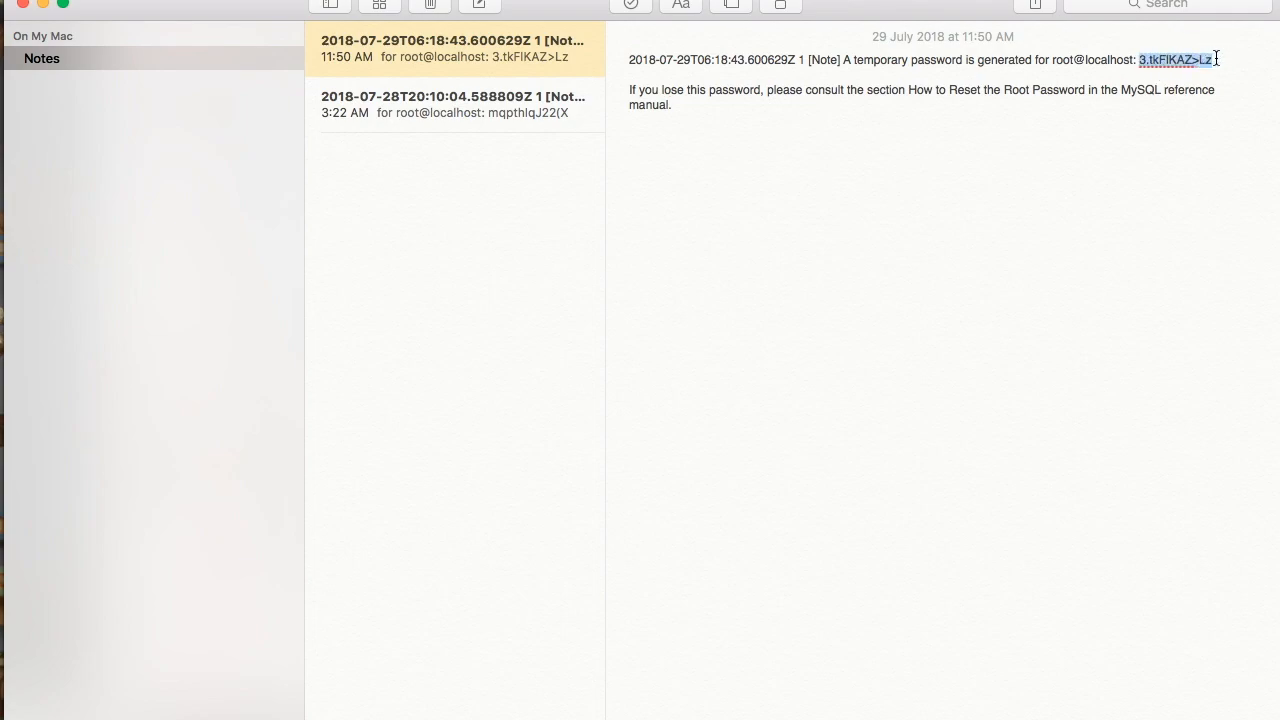
key("super+Tab")
key("super+v")
left_click(803, 300)
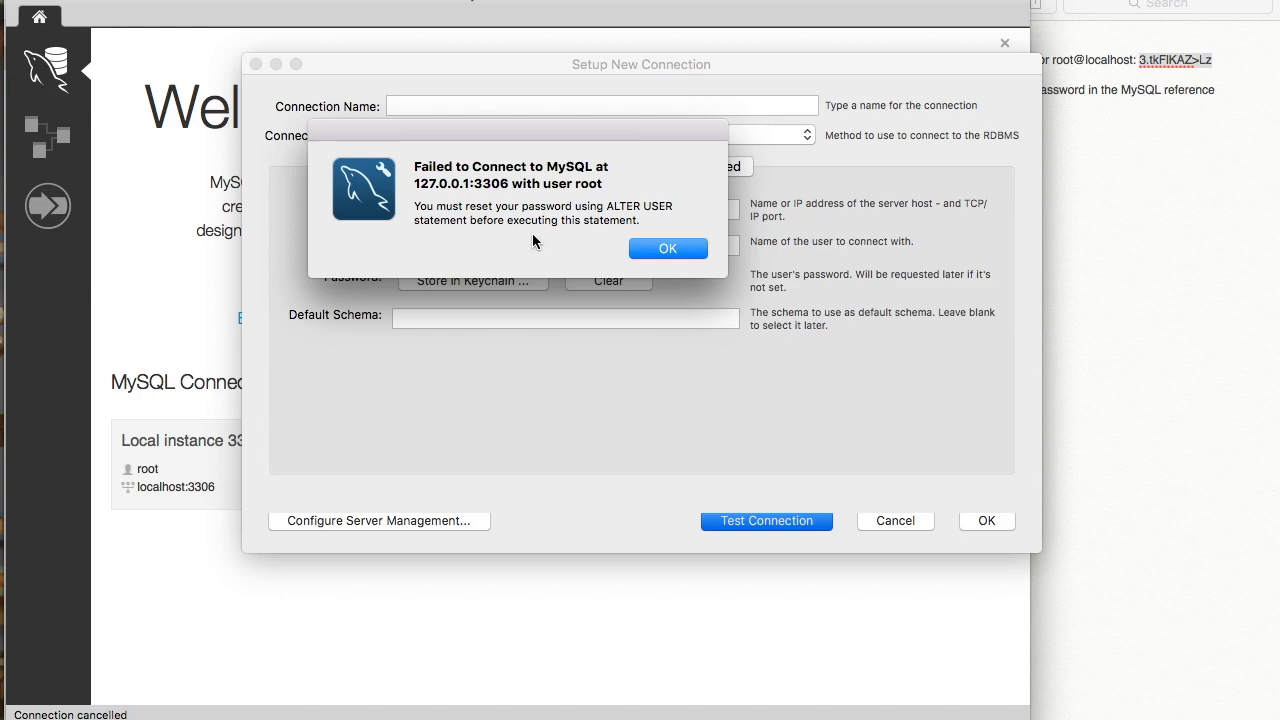
left_click(666, 246)
left_click(917, 522)
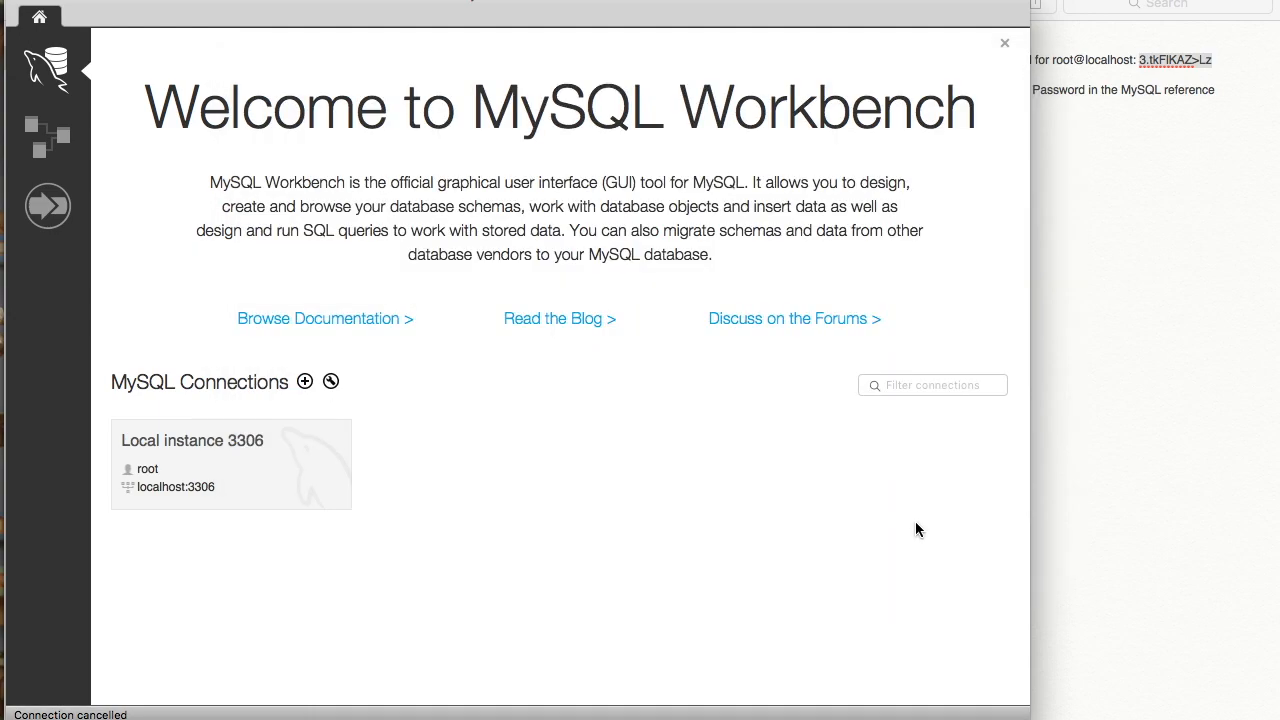
key("ctrl+Up")
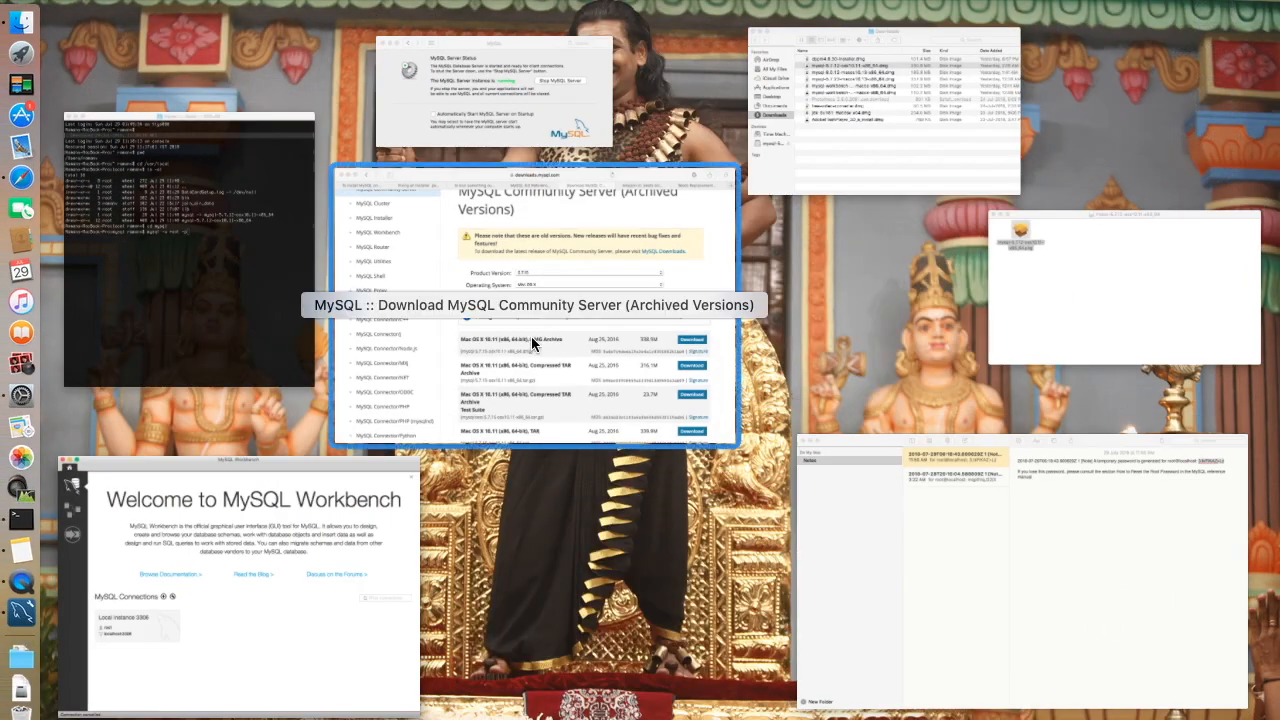
- Run mysql -u root -p, paste the temporary password to log in, then show the 3:22 AM ALTER USER note
left_click(265, 221)
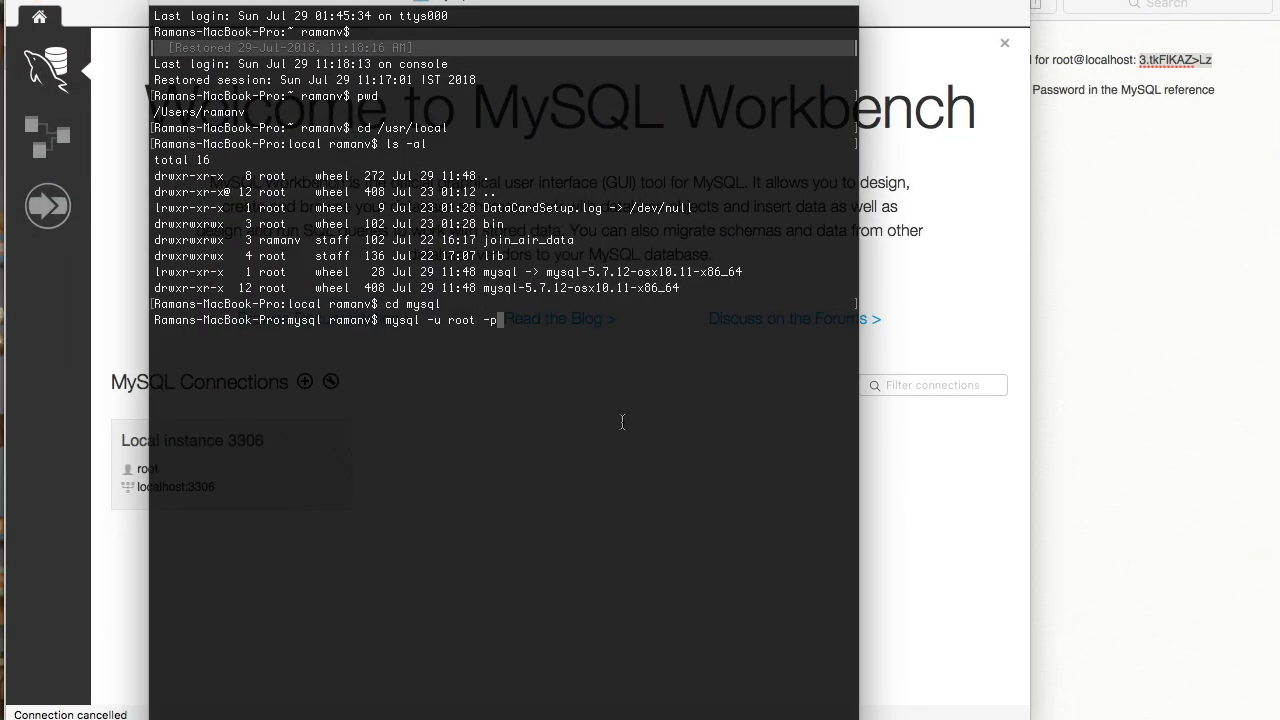
key("Return")
right_click(396, 369)
left_click(453, 400)
key("Return")
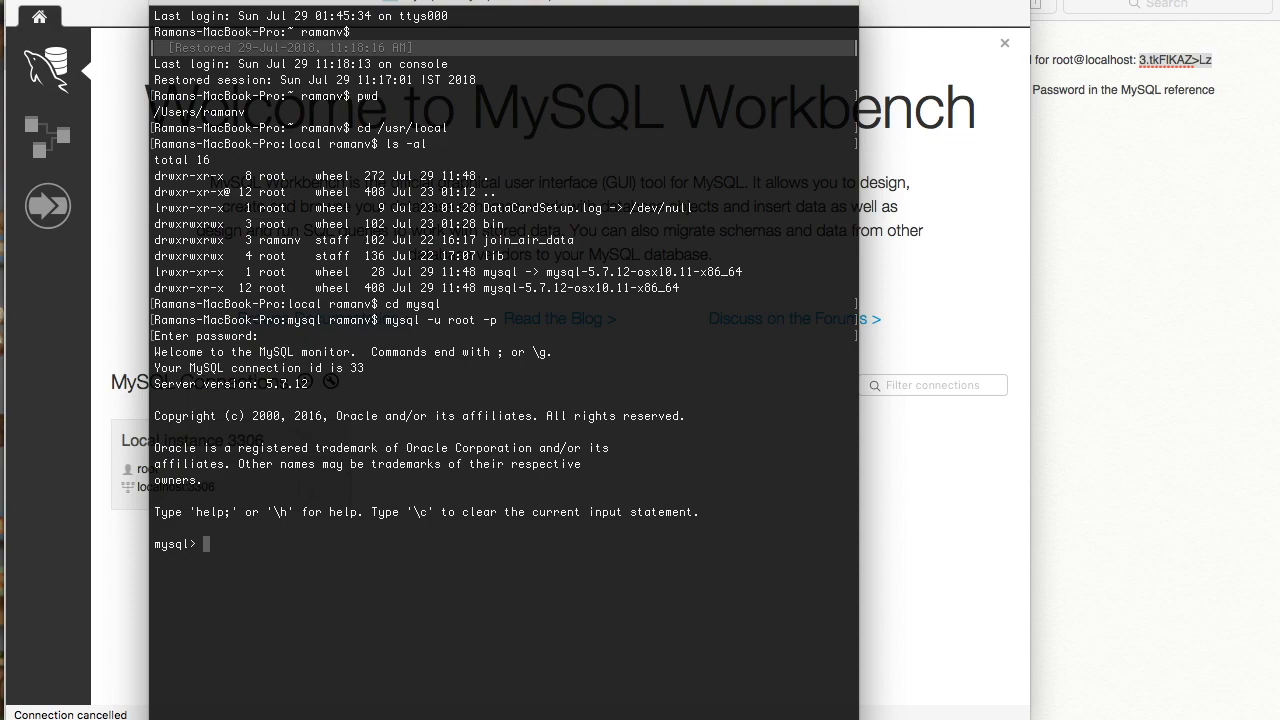
left_click(1096, 372)
left_click(558, 116)
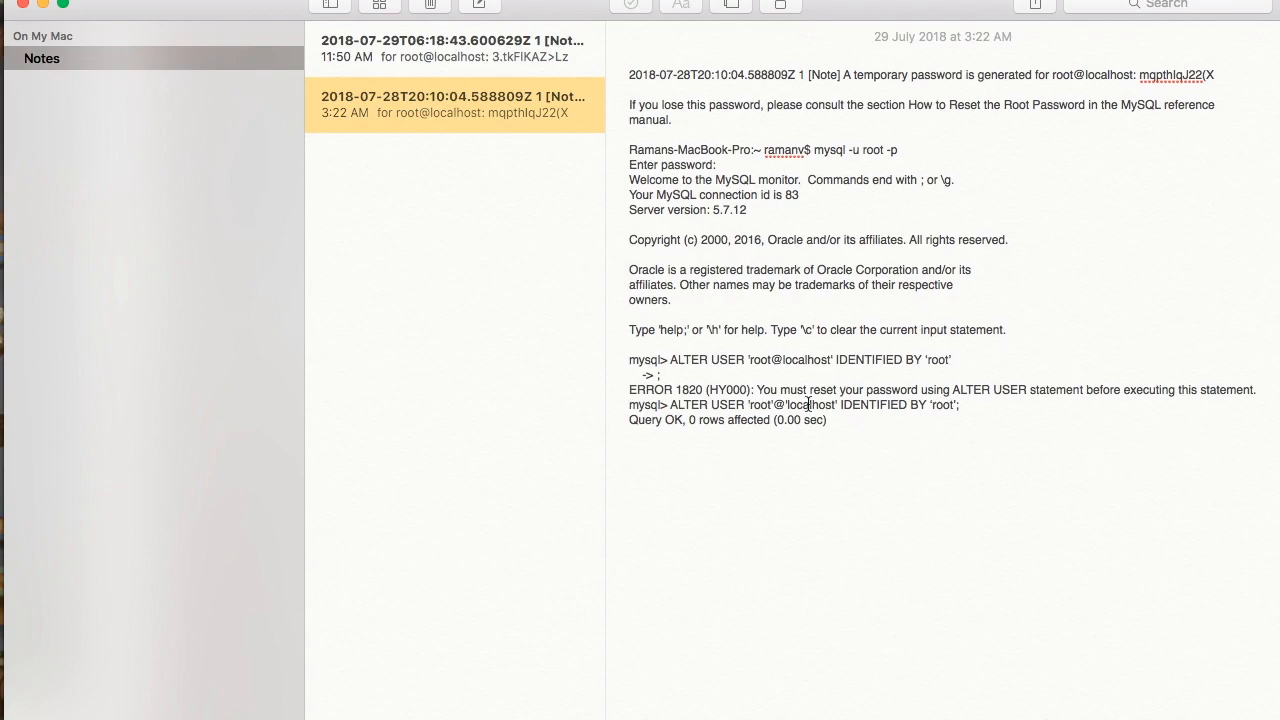
left_click(675, 360)
left_click_drag(675, 360, 750, 360)
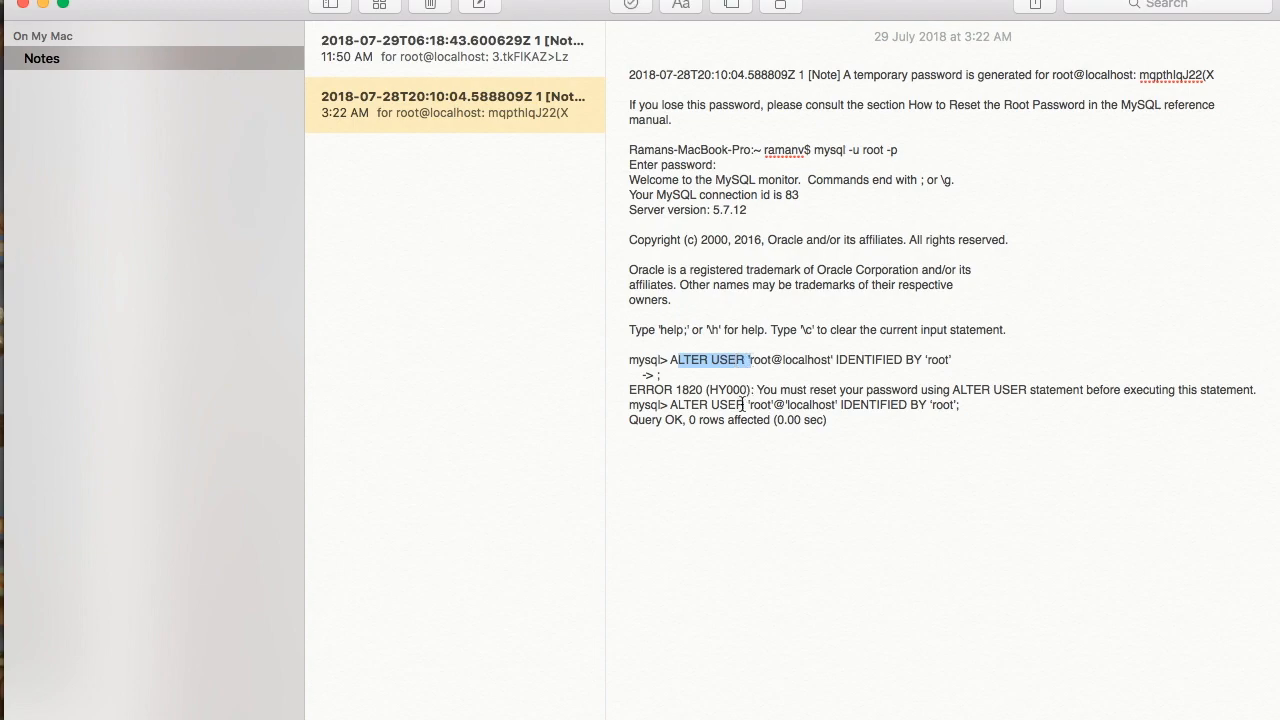
left_click(737, 406)
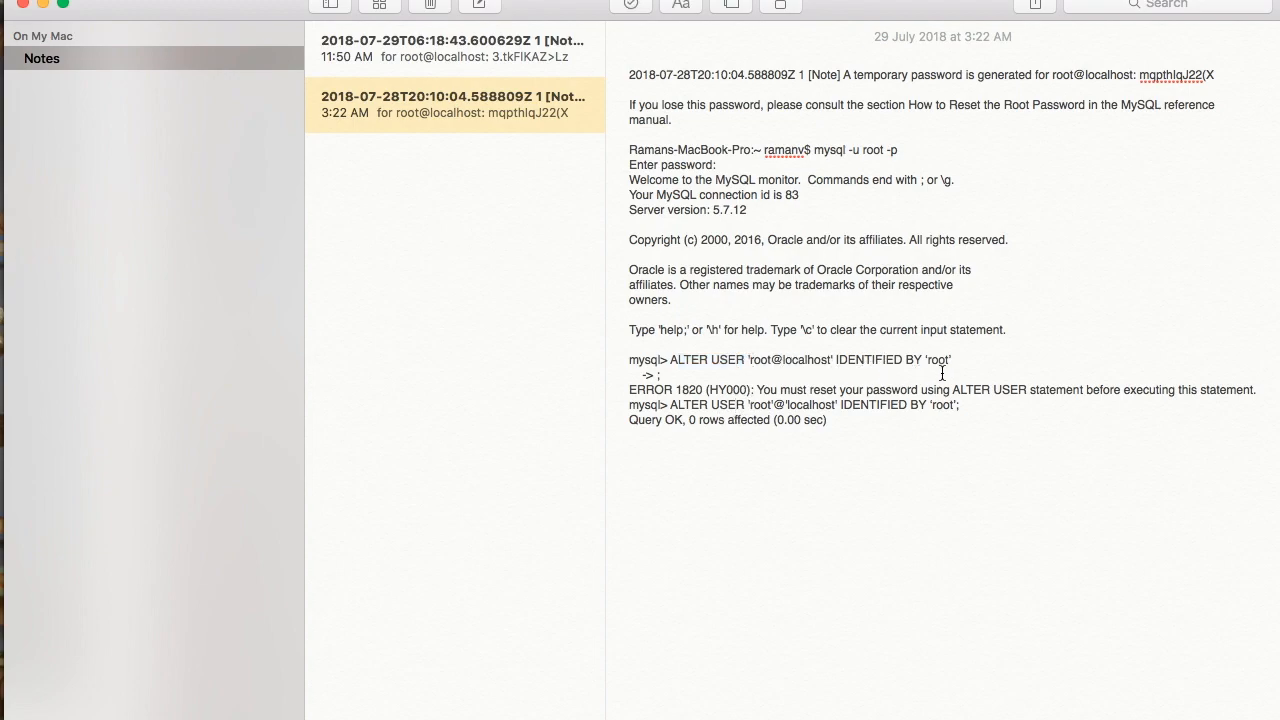
left_click(671, 358)
left_click_drag(672, 406, 752, 404)
left_click(754, 403)
double_click(760, 404)
double_click(808, 405)
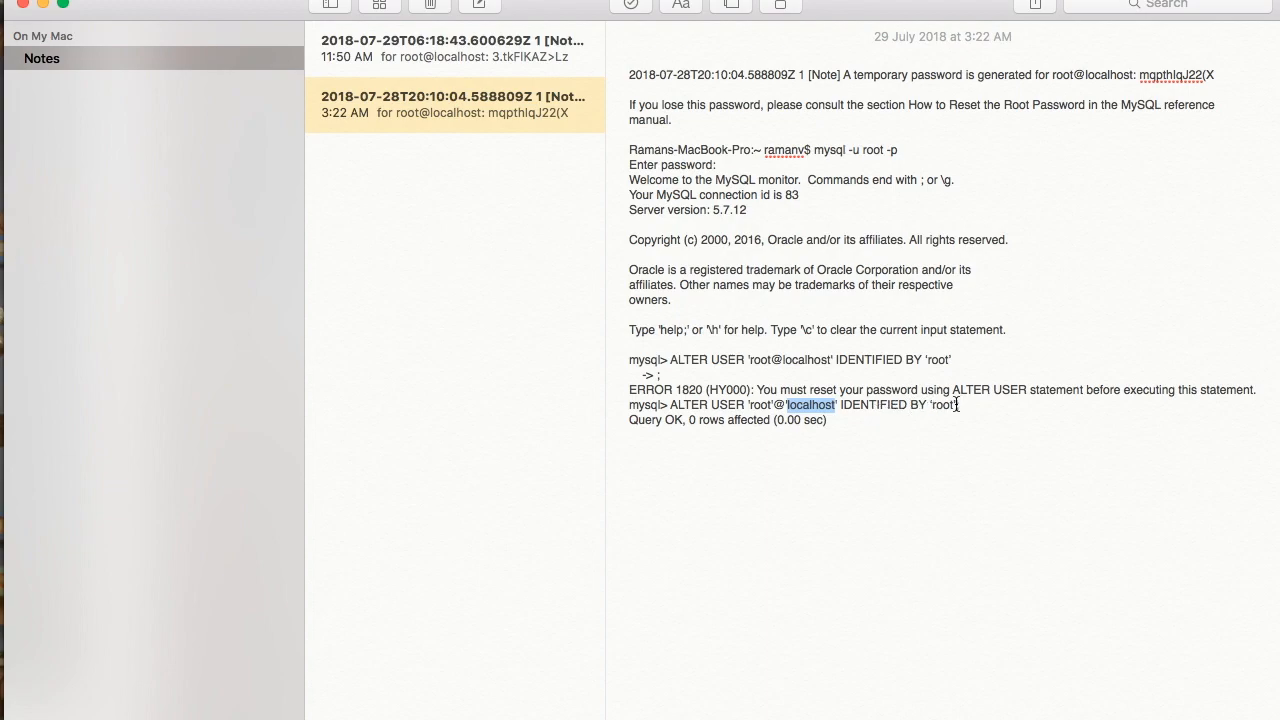
double_click(941, 405)
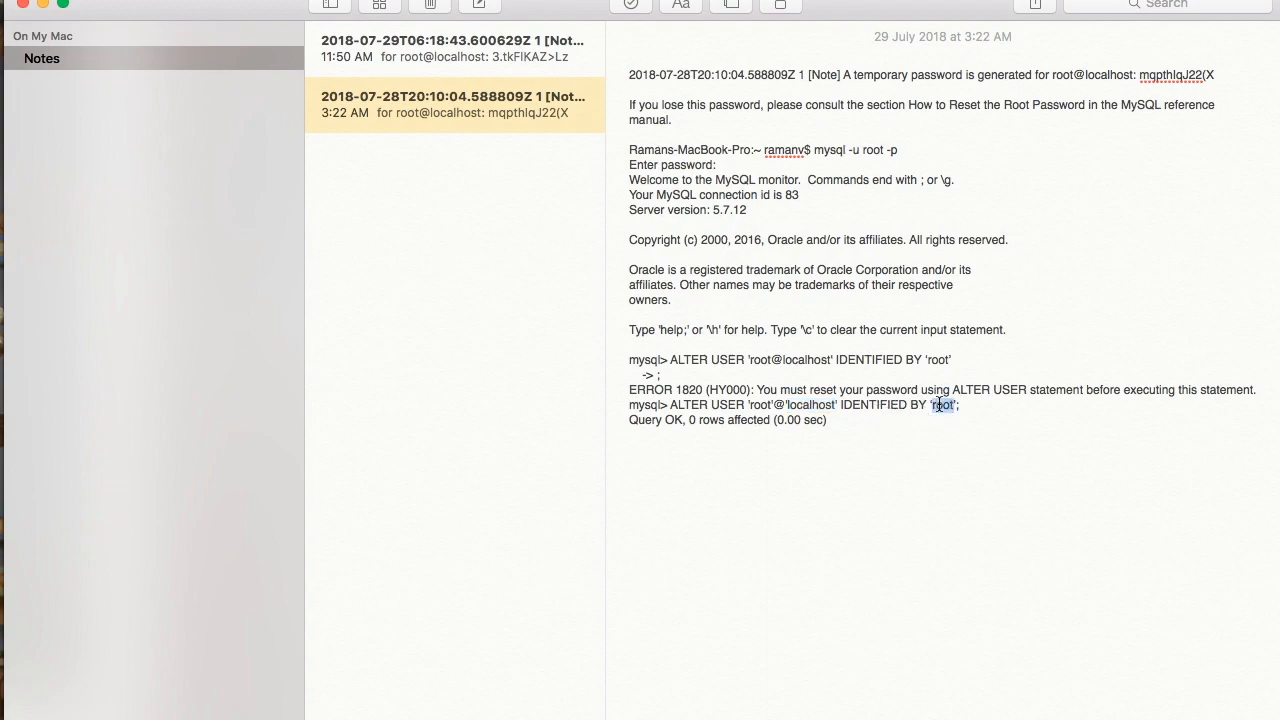
- Type ALTER USER 'root'@'localhost' IDENTIFIED BY with the new root password at the mysql prompt
key("super+Tab")
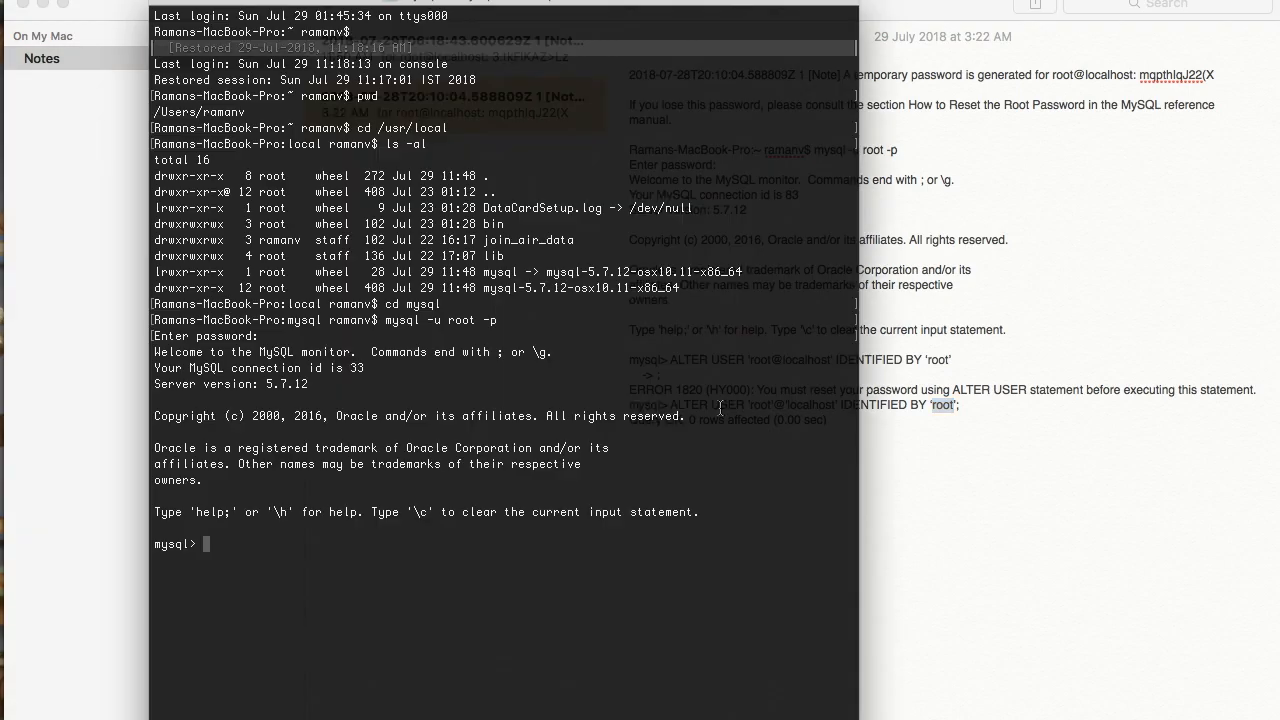
key("super+Tab")
key("super+Tab")
key("BackSpace")
key("BackSpace")
key("BackSpace")
key("BackSpace")
key("BackSpace")
key("BackSpace")
key("BackSpace")
key("BackSpace")
key("BackSpace")
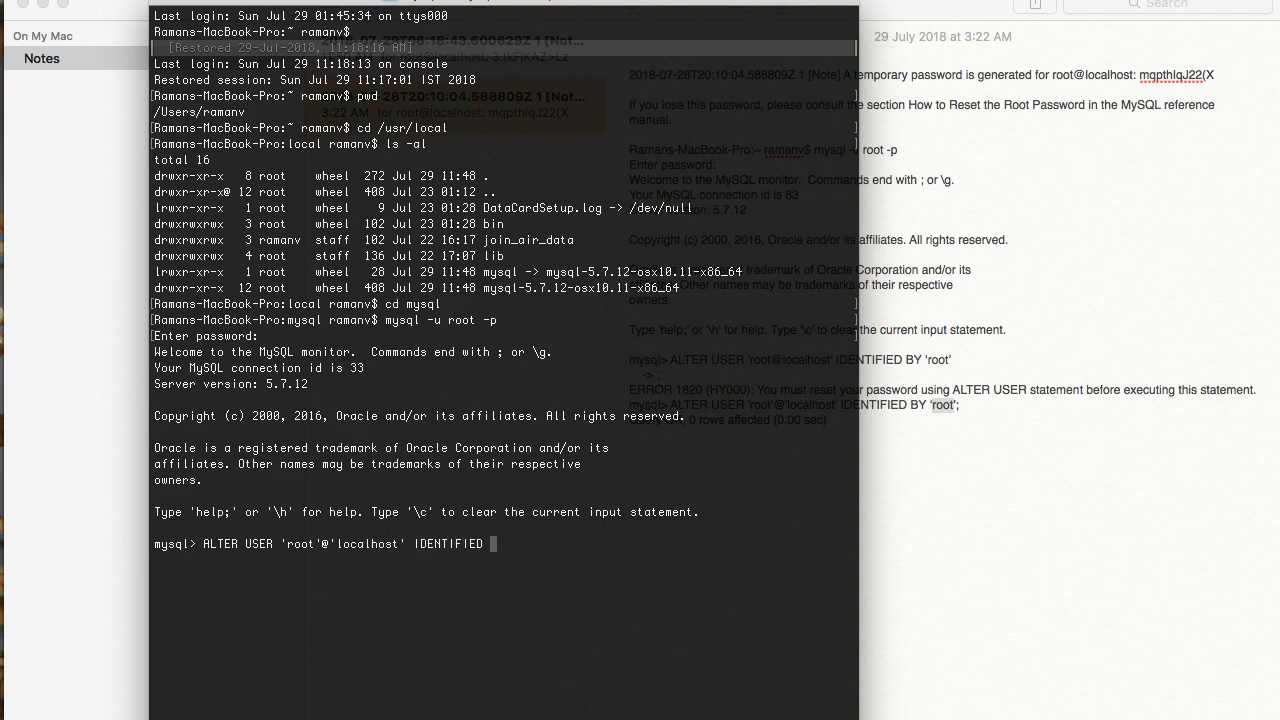
key("Left")
- Terminate the statement with ; to run it, confirming Query OK, 0 rows affected
key("Return")
type(";")
key("Return")
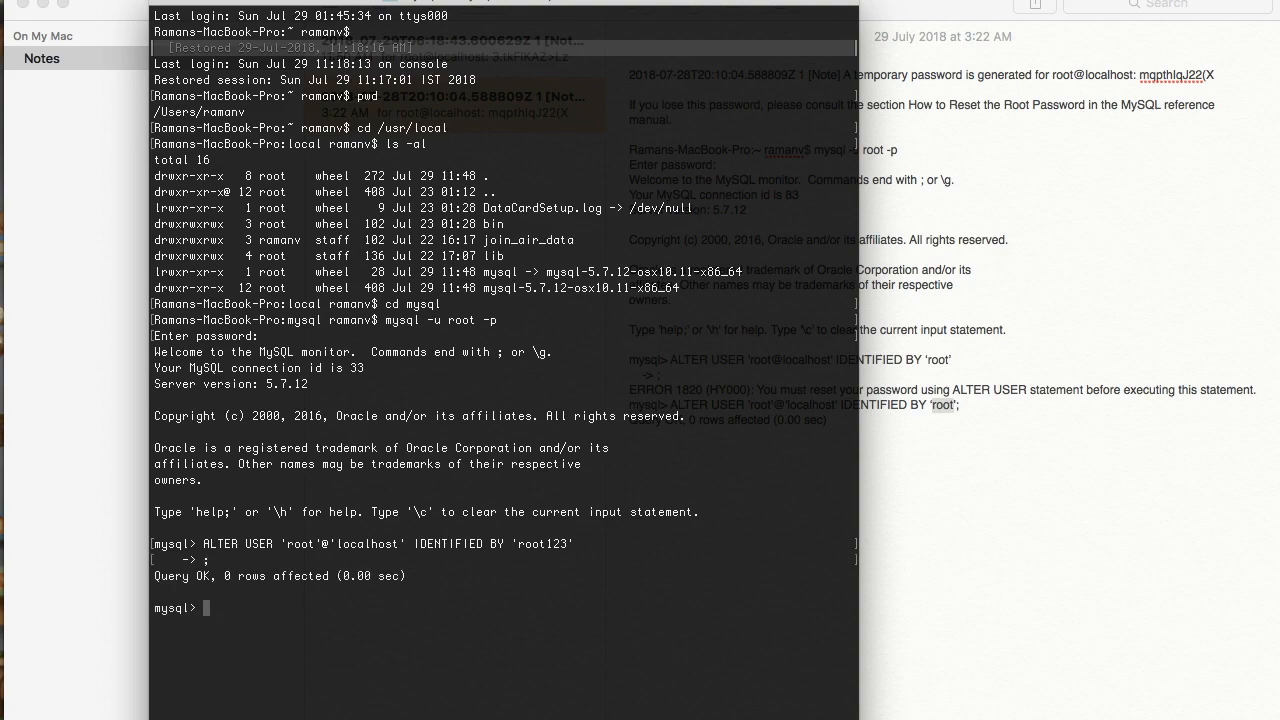
left_click_drag(225, 577, 330, 577)
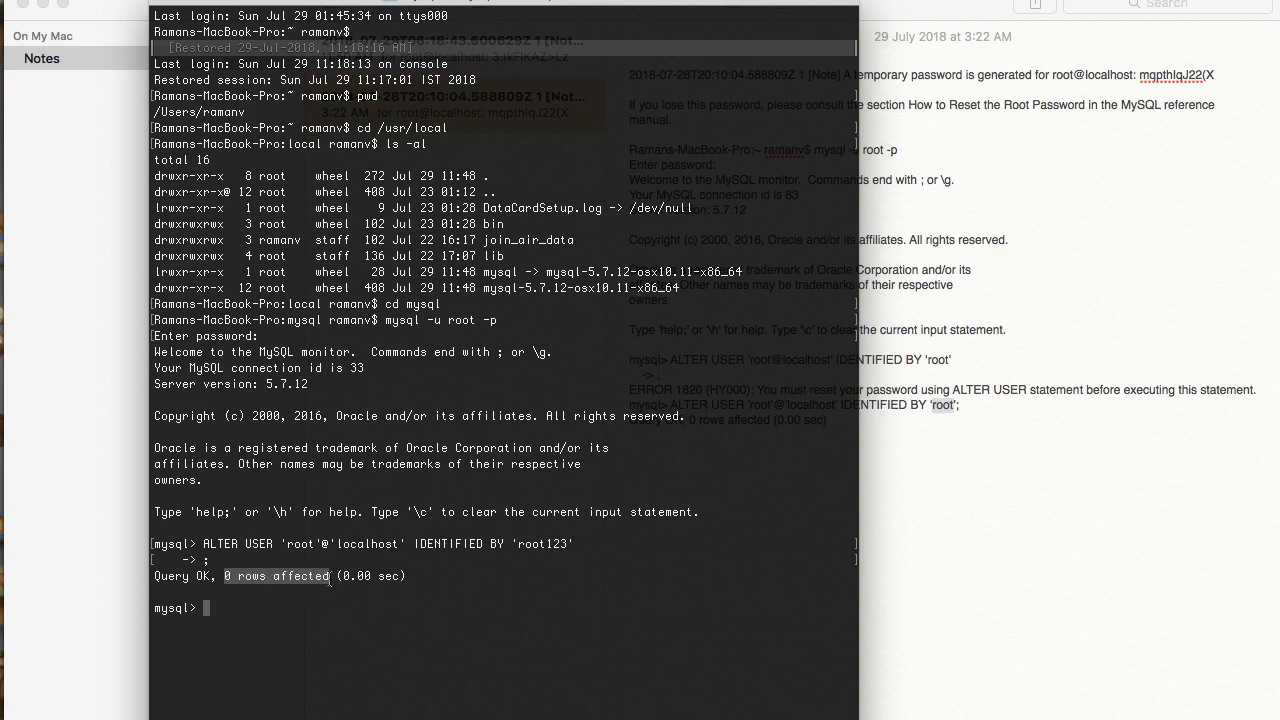
key("ctrl+Up")
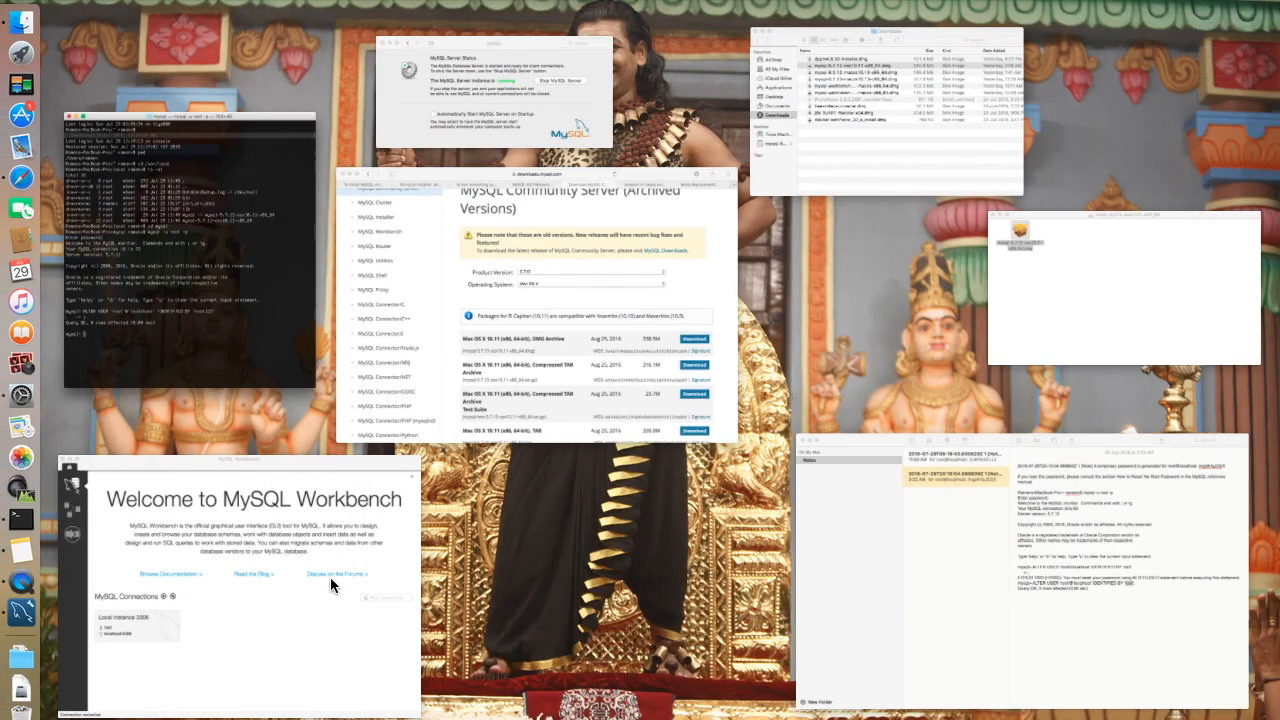
- Test a new Workbench connection to 127.0.0.1:3306 using the new root password, then dismiss the success message
left_click(306, 657)
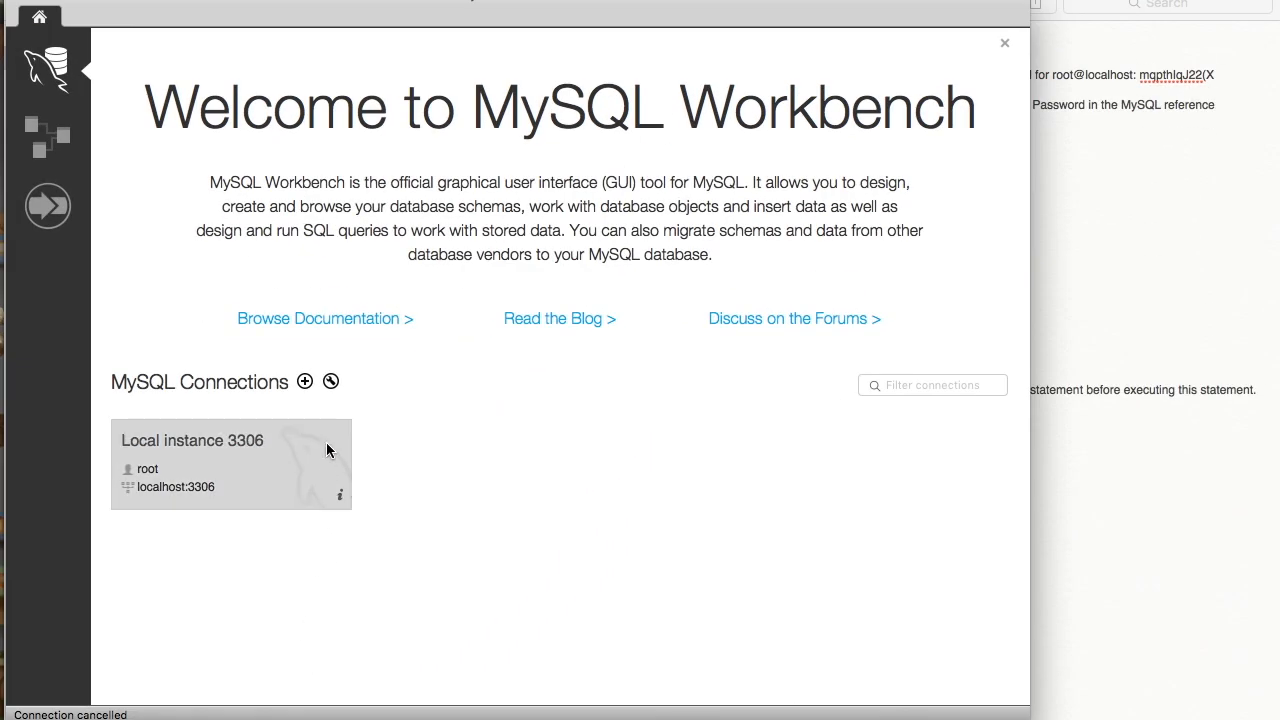
left_click(305, 382)
left_click(502, 210)
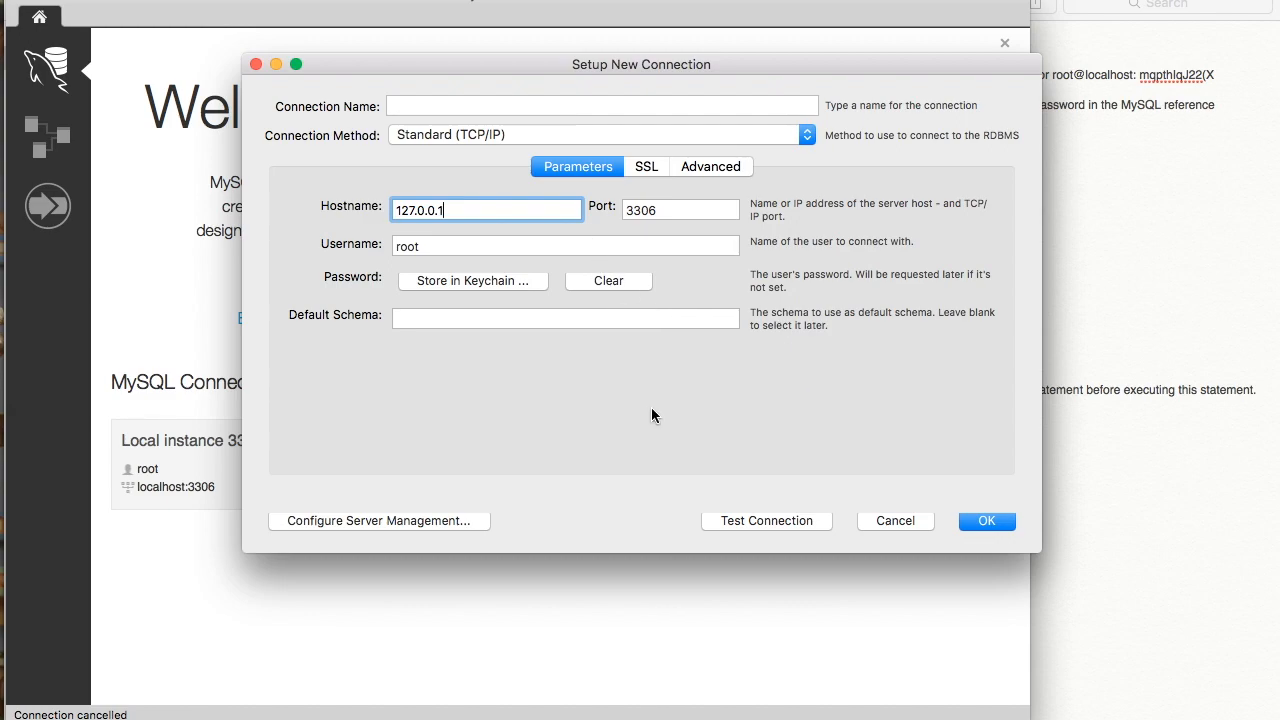
left_click(801, 530)
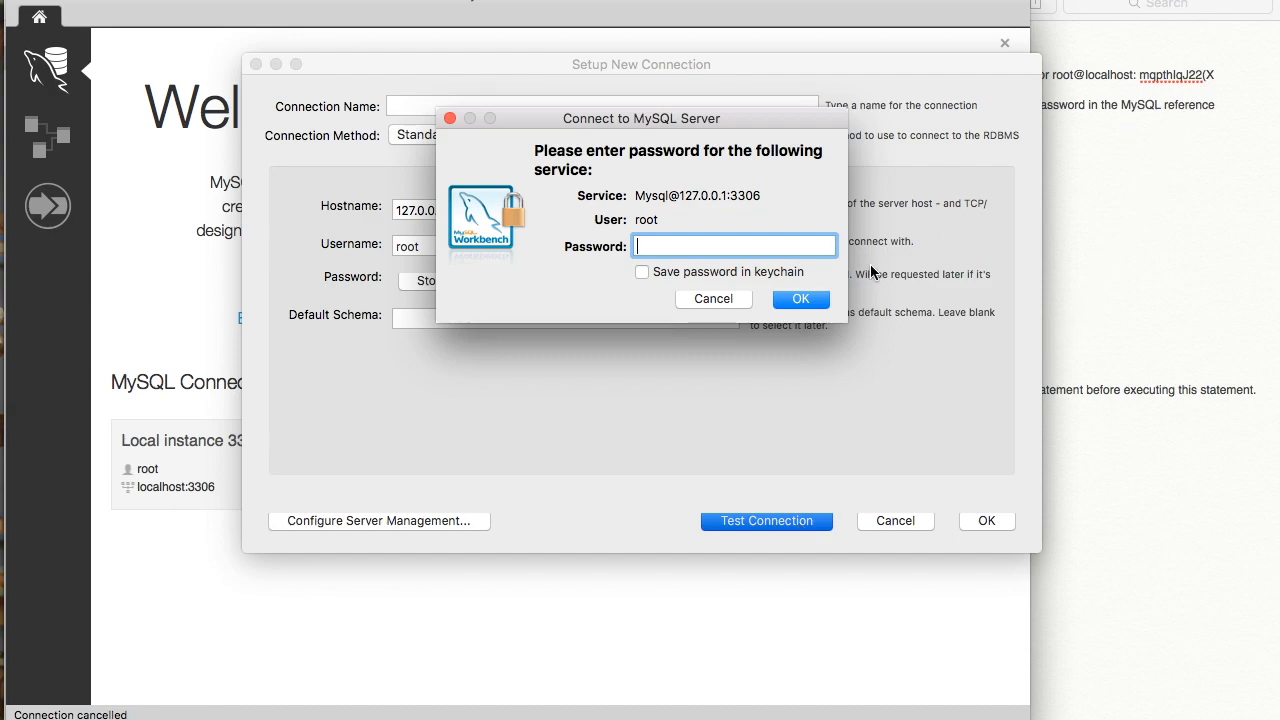
left_click(806, 300)
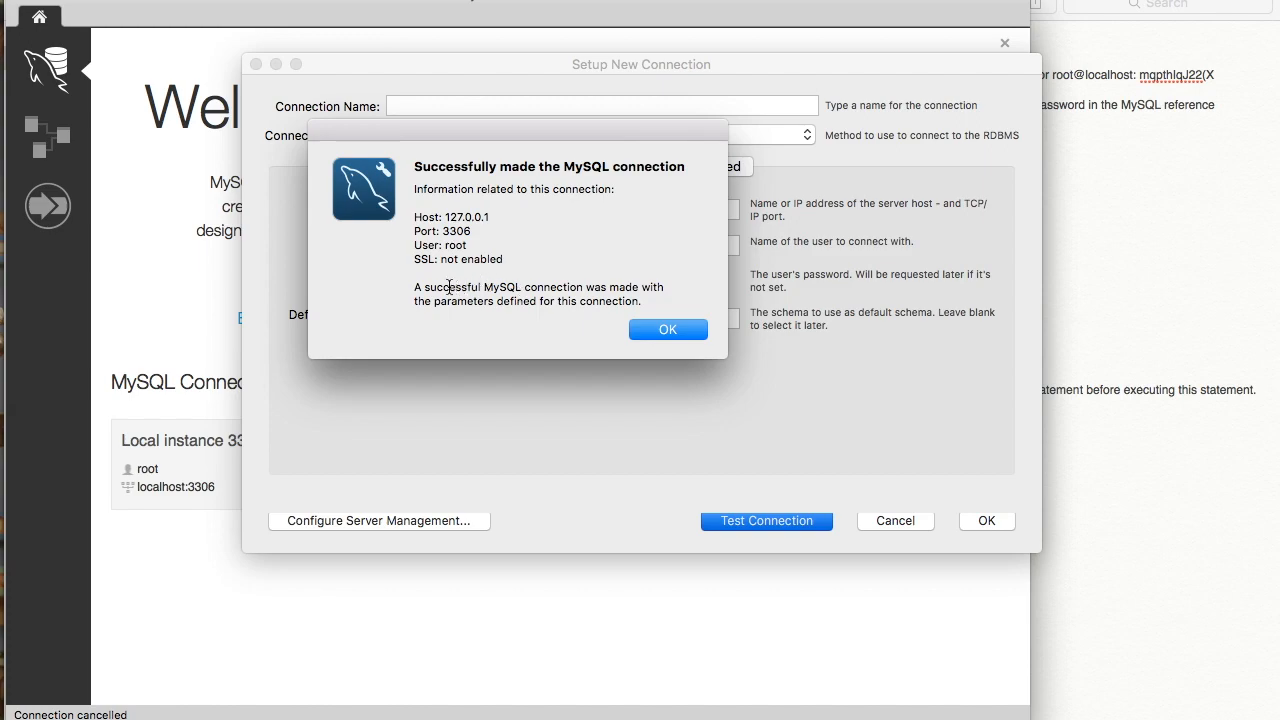
left_click_drag(426, 288, 578, 305)
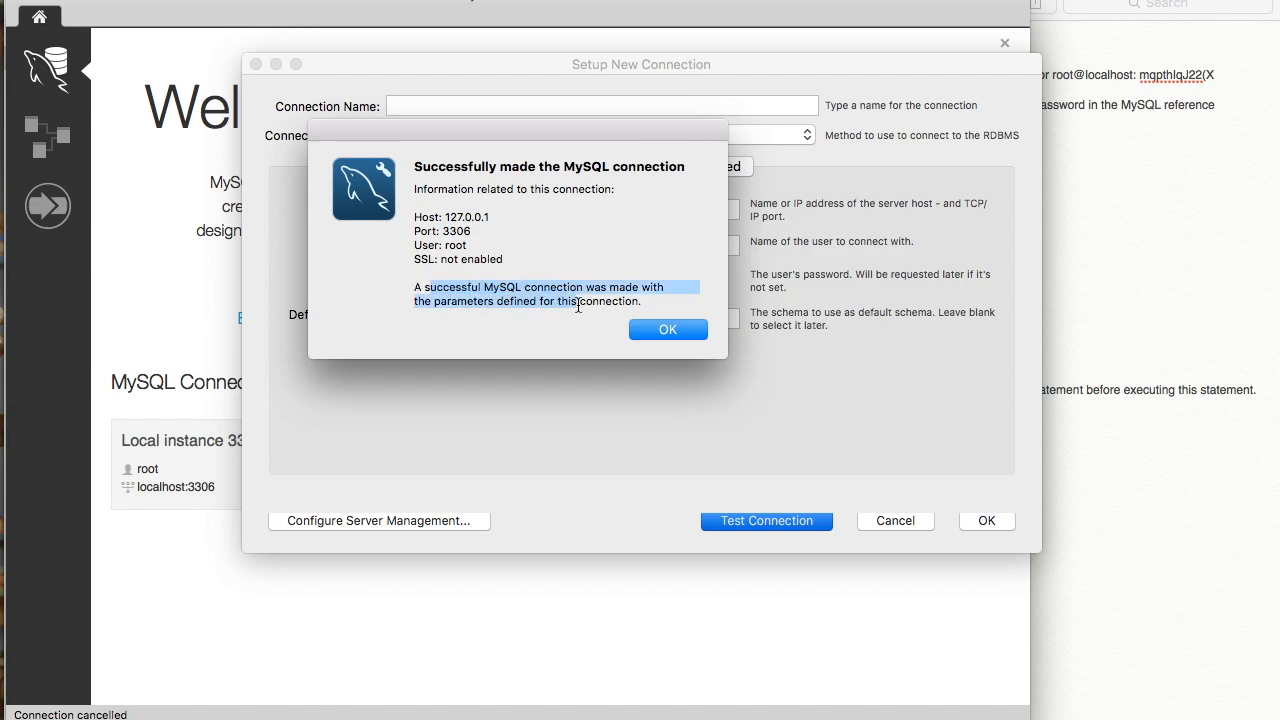
left_click(665, 331)
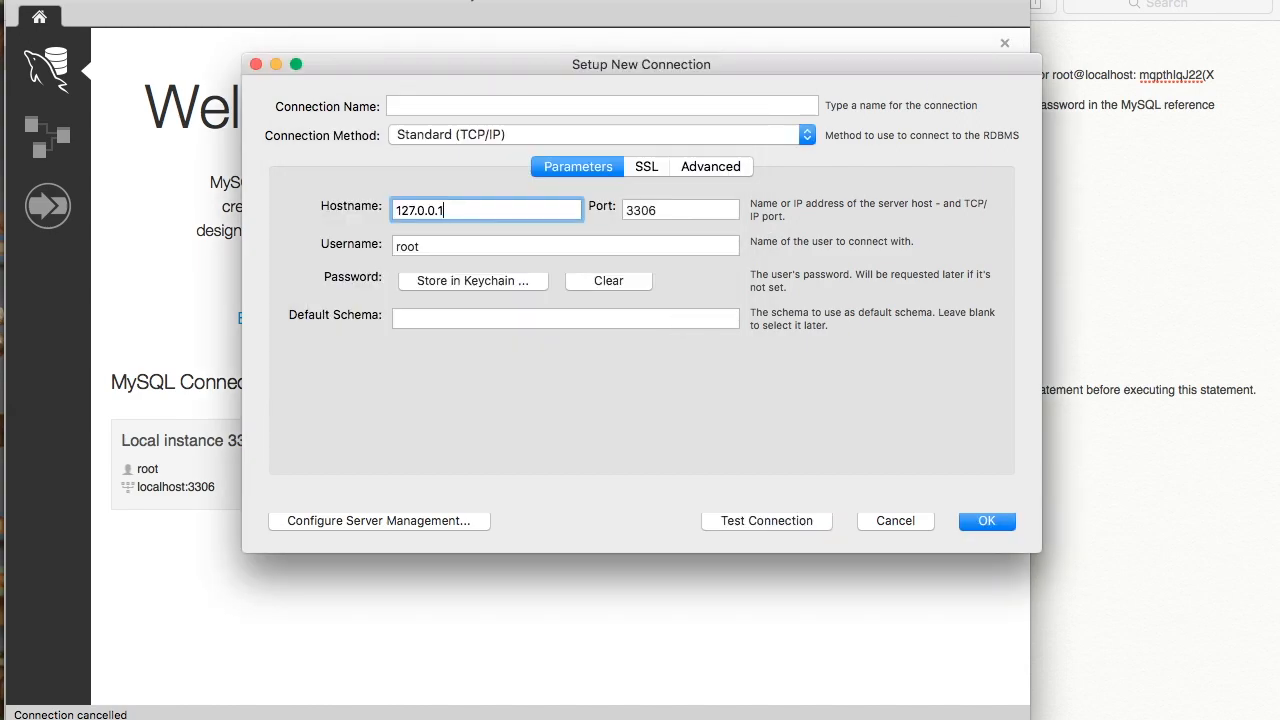